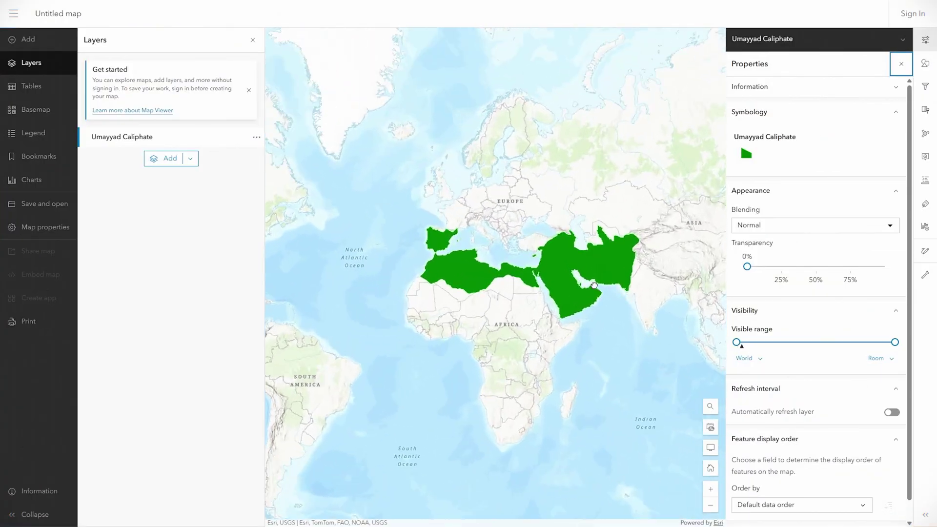
Step: Start a new GEOlayers map project and advance past the composition settings
{"action": "scroll", "coordinate": [596, 287], "scroll_direction": "up", "scroll_amount": 1}
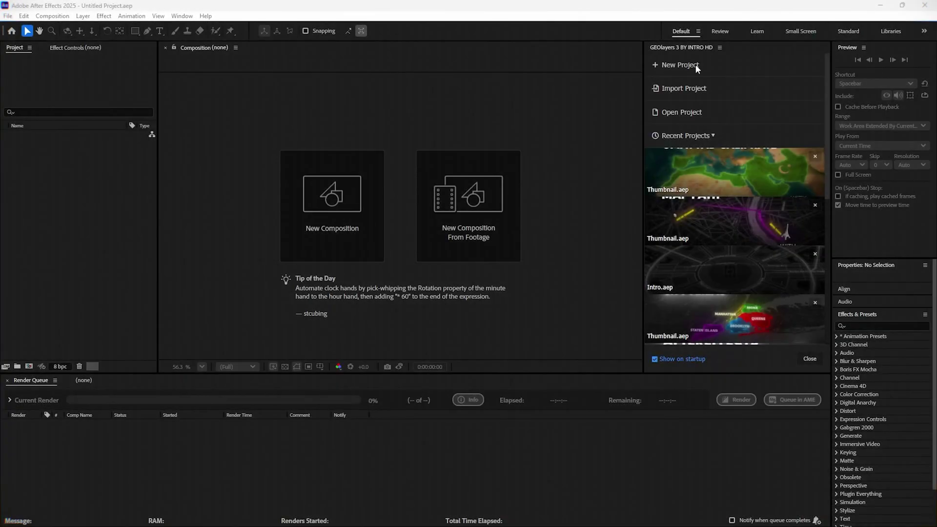
{"action": "left_click", "coordinate": [684, 68]}
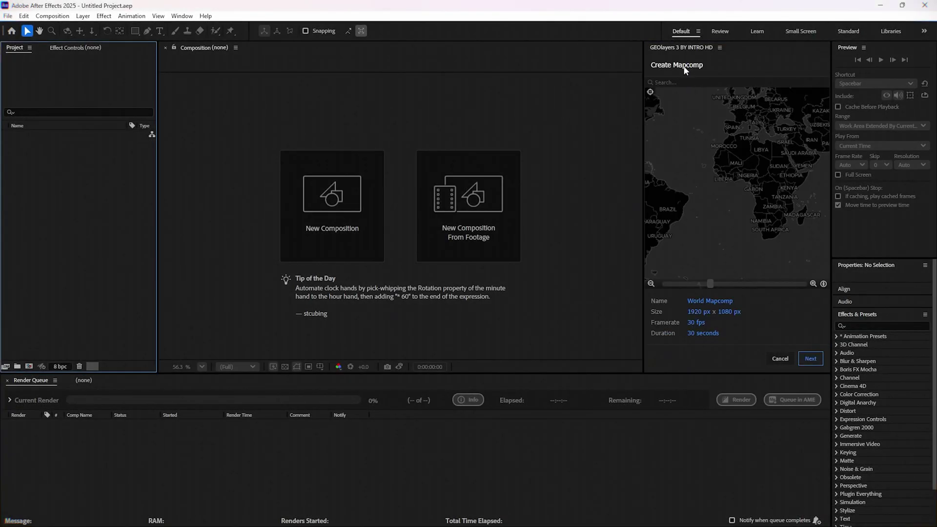
{"action": "left_click", "coordinate": [699, 333]}
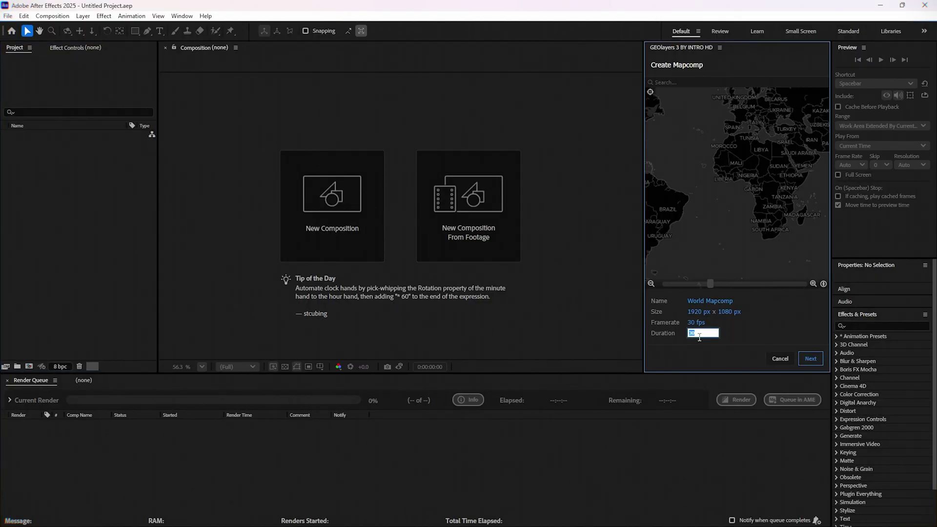
{"action": "type", "text": "8"}
{"action": "left_click", "coordinate": [811, 361]}
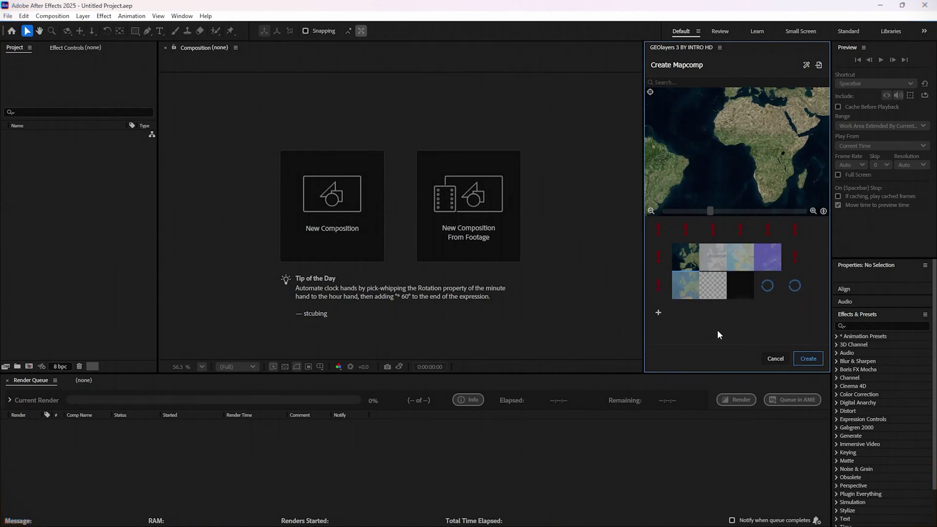
Step: Set the ESRI map tiles style to World Imagery and apply it
{"action": "double_click", "coordinate": [739, 258]}
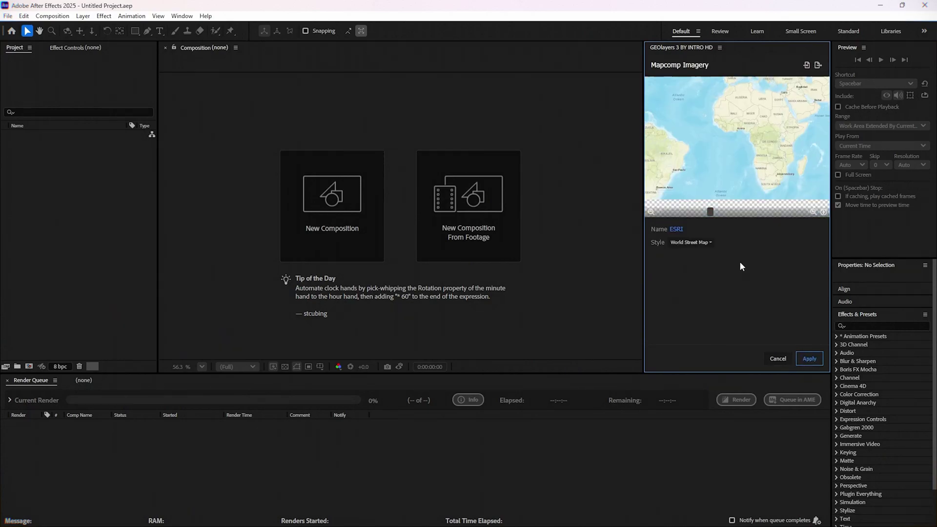
{"action": "left_click", "coordinate": [693, 244]}
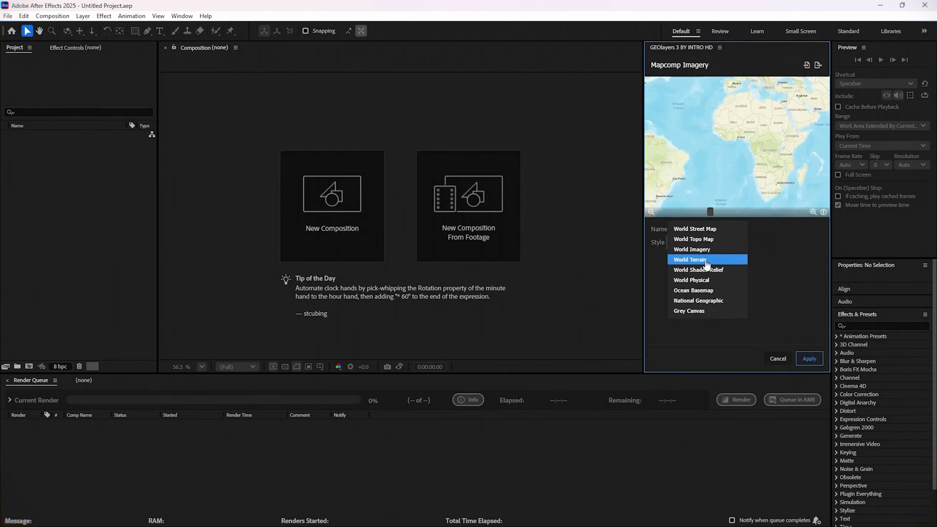
{"action": "left_click", "coordinate": [703, 249]}
{"action": "left_click", "coordinate": [809, 359]}
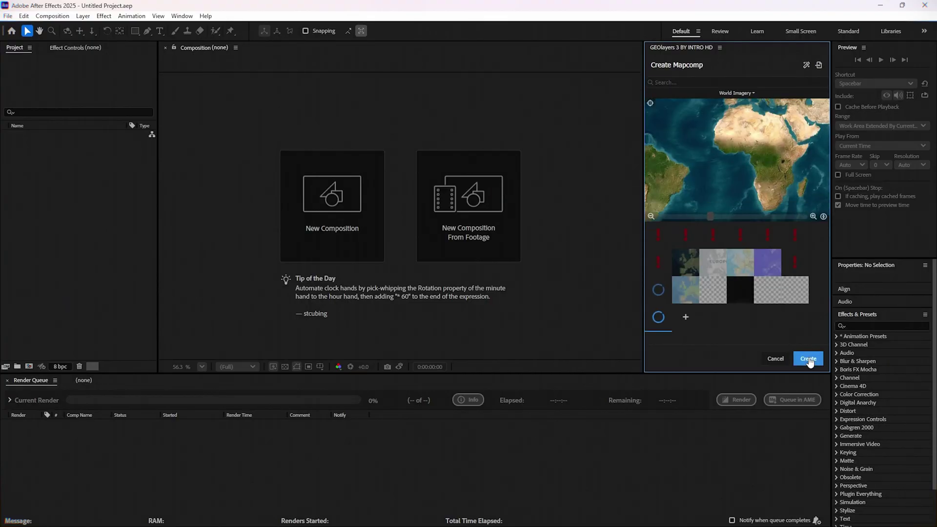
Step: Create the satellite map composition and frame it on Europe, Africa and Asia
{"action": "left_click", "coordinate": [808, 359]}
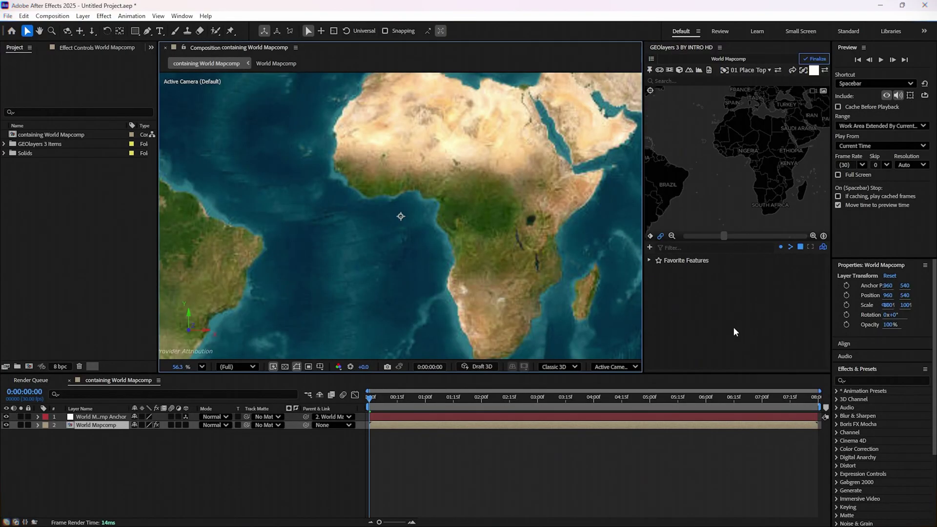
{"action": "left_click_drag", "start_coordinate": [751, 156], "coordinate": [722, 193]}
{"action": "scroll", "coordinate": [722, 194], "scroll_direction": "down", "scroll_amount": 3}
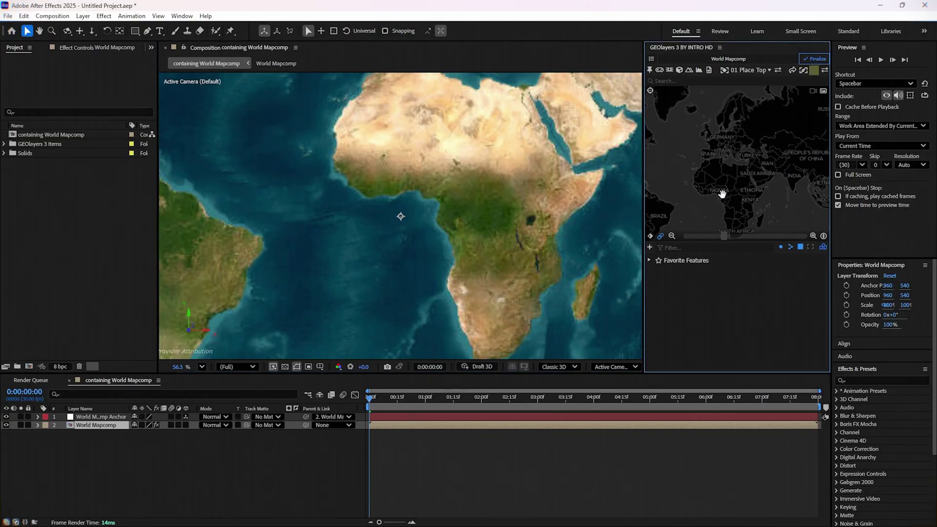
{"action": "scroll", "coordinate": [722, 194], "scroll_direction": "down", "scroll_amount": 2}
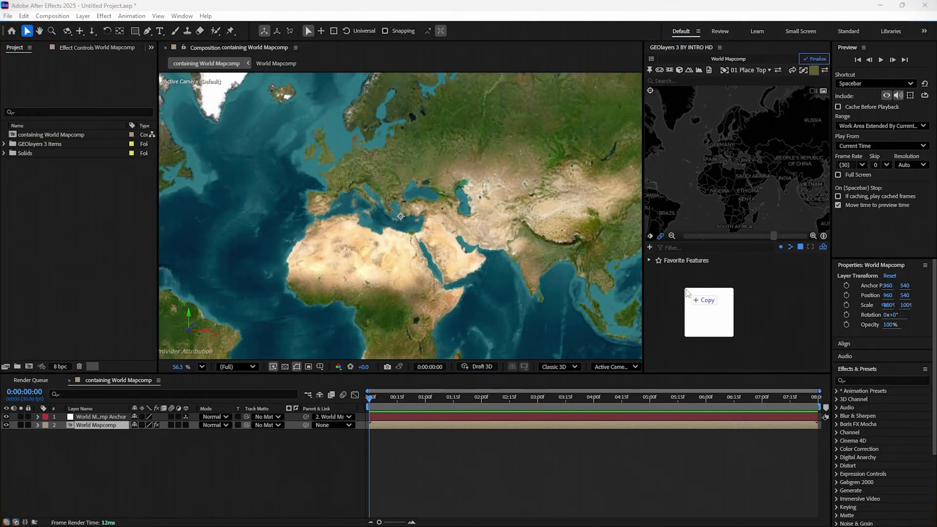
Step: Load the territory GeoJSON into the features and draw them as a merged shape layer
{"action": "left_click_drag", "start_coordinate": [681, 254], "coordinate": [697, 284]}
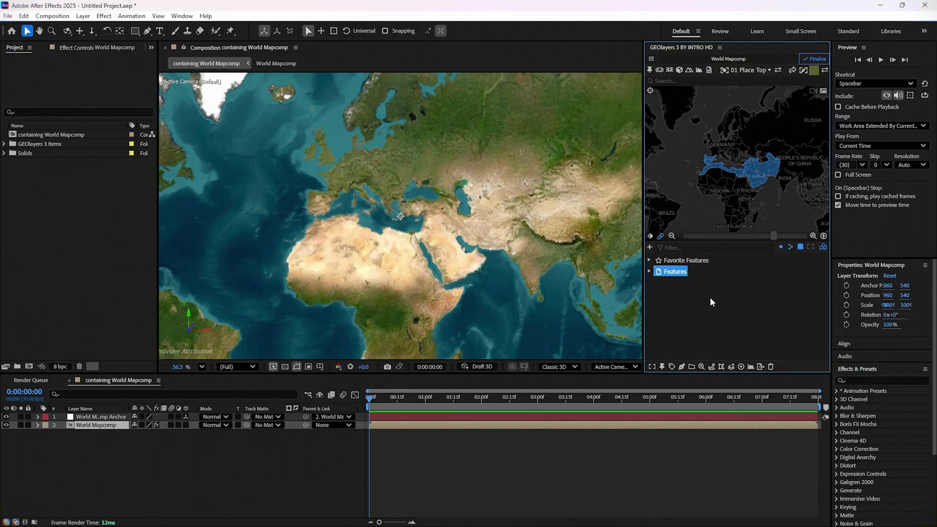
{"action": "left_click", "coordinate": [683, 291]}
{"action": "left_click", "coordinate": [675, 277]}
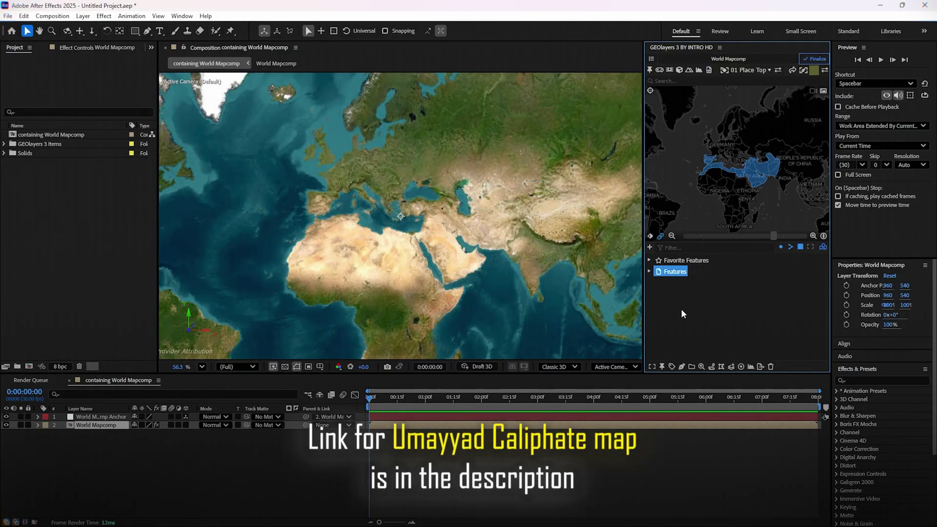
{"action": "left_click", "coordinate": [683, 370]}
{"action": "left_click", "coordinate": [704, 339]}
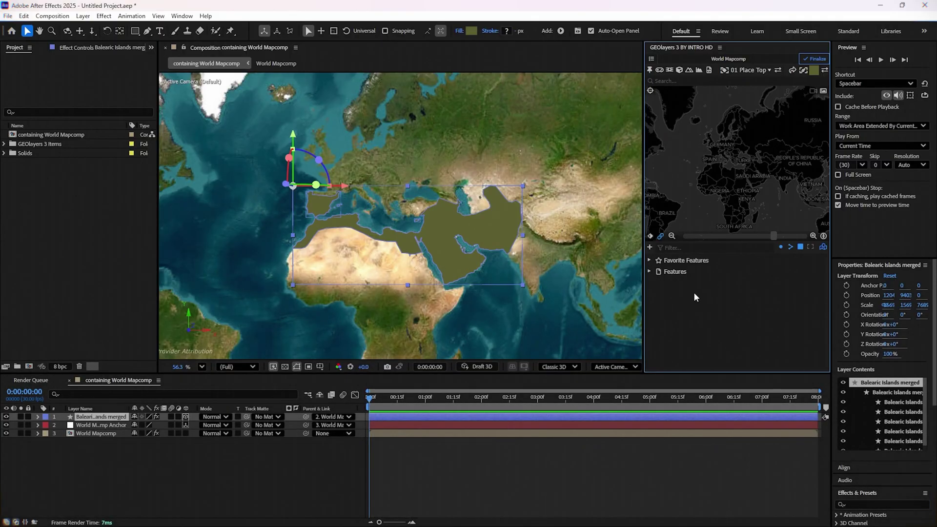
{"action": "left_click", "coordinate": [79, 437]}
{"action": "left_click", "coordinate": [88, 418]}
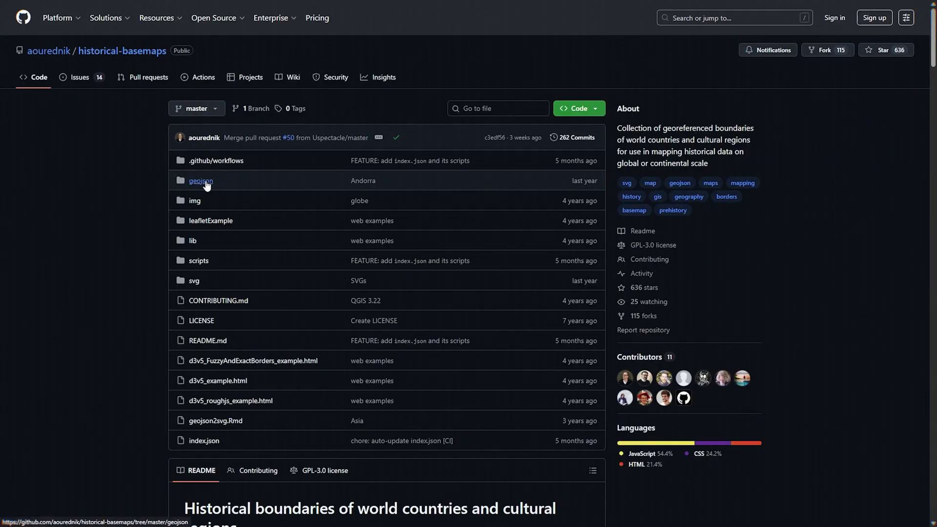
Step: Open the historical-basemaps geojson folder and scroll through its world_*.geojson files
{"action": "left_click", "coordinate": [205, 182]}
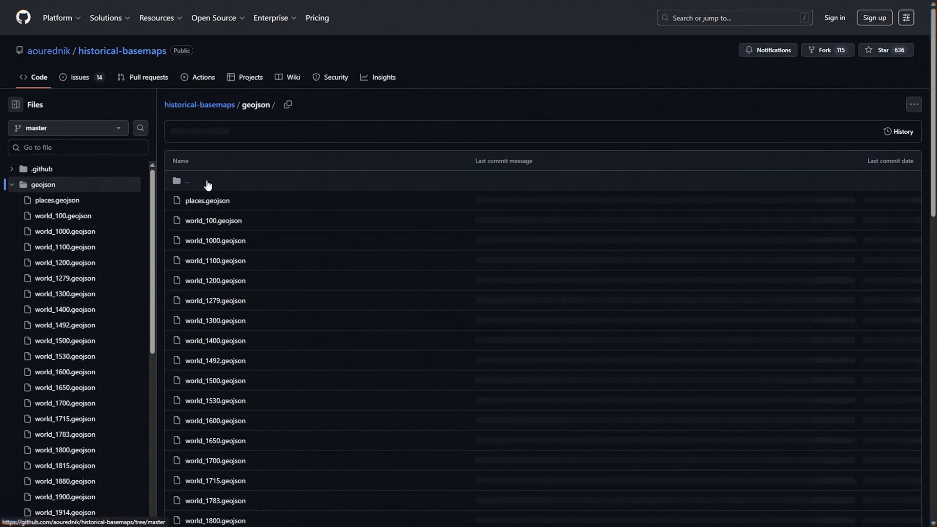
{"action": "scroll", "coordinate": [281, 259], "scroll_direction": "down", "scroll_amount": 3}
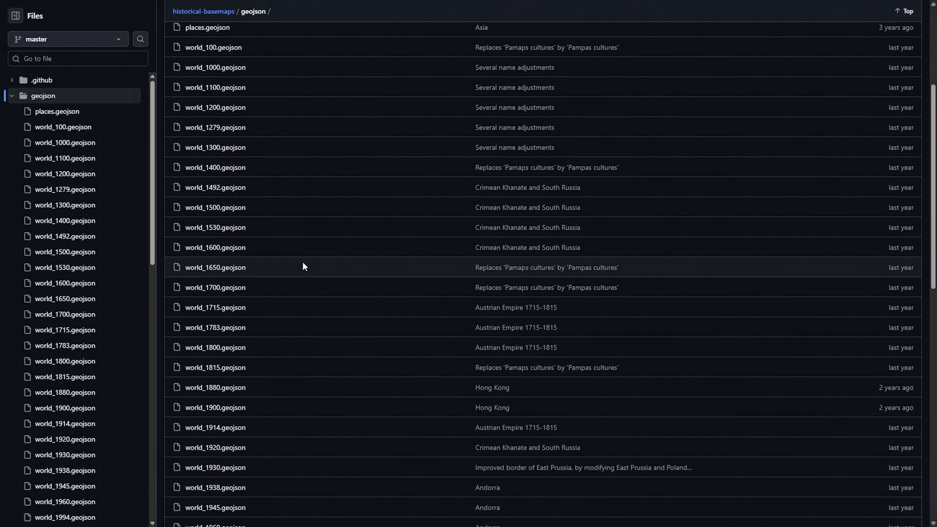
{"action": "scroll", "coordinate": [303, 261], "scroll_direction": "down", "scroll_amount": 5}
{"action": "scroll", "coordinate": [315, 258], "scroll_direction": "down", "scroll_amount": 1}
{"action": "scroll", "coordinate": [321, 257], "scroll_direction": "down", "scroll_amount": 3}
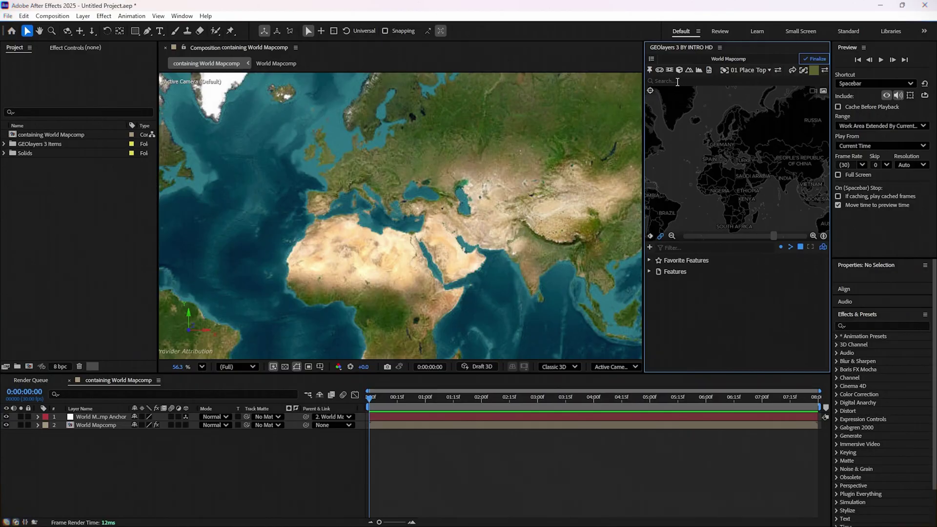
Step: Search for and load the world_700 and world_800 historical map data sets
{"action": "left_click", "coordinate": [677, 82]}
{"action": "type", "text": "700"}
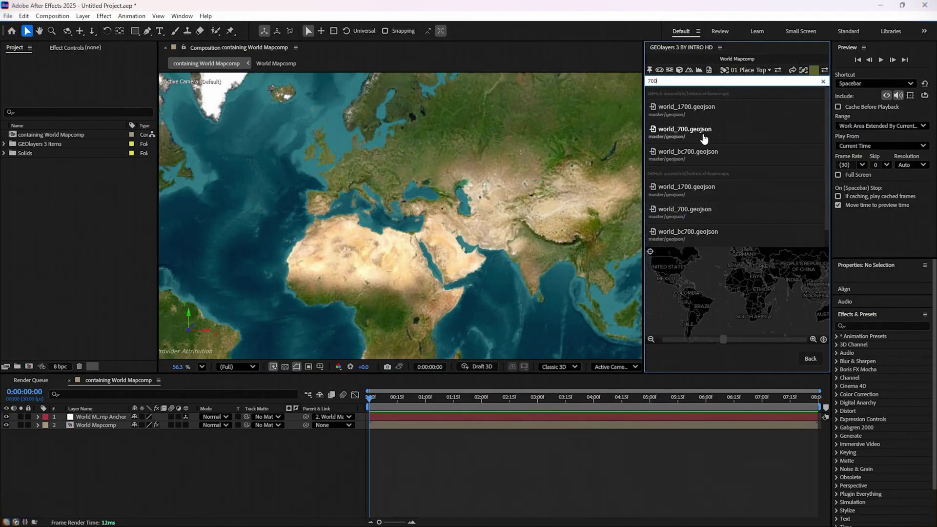
{"action": "left_click", "coordinate": [704, 139]}
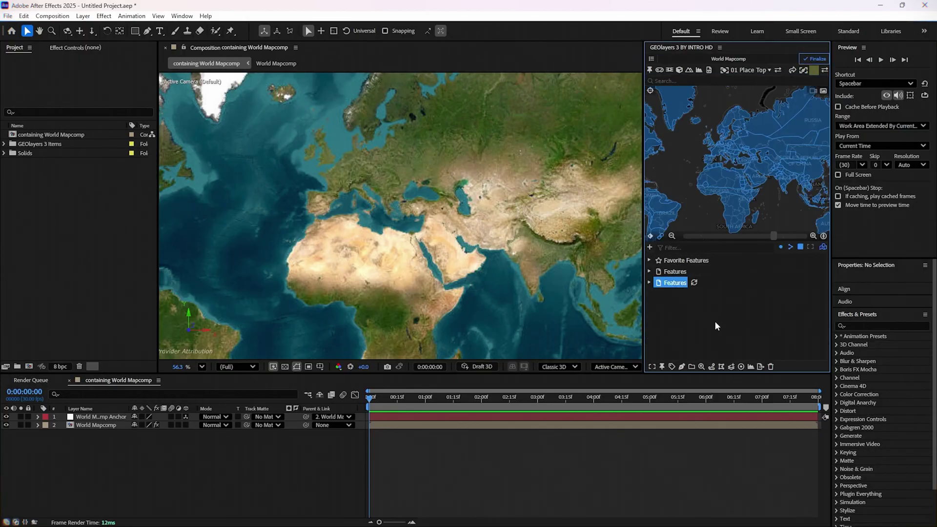
{"action": "left_click", "coordinate": [717, 82]}
{"action": "type", "text": "80"}
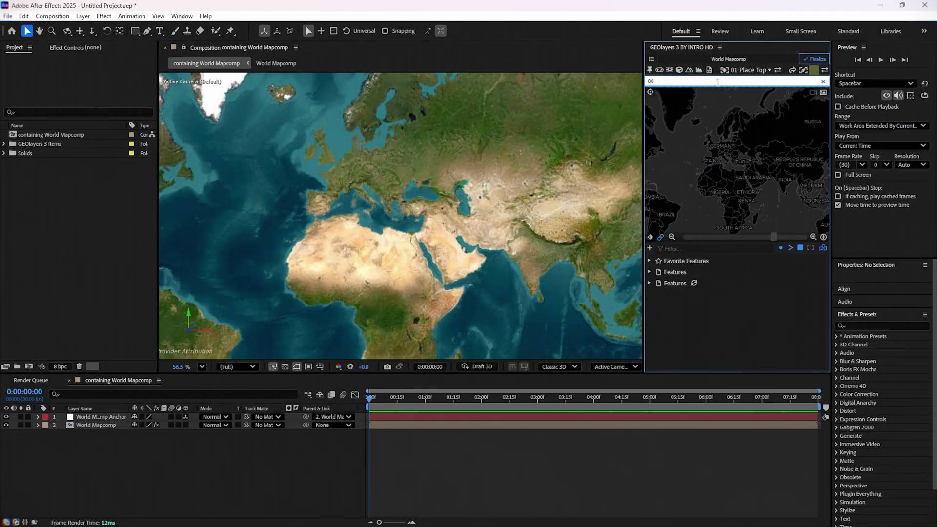
{"action": "type", "text": "0"}
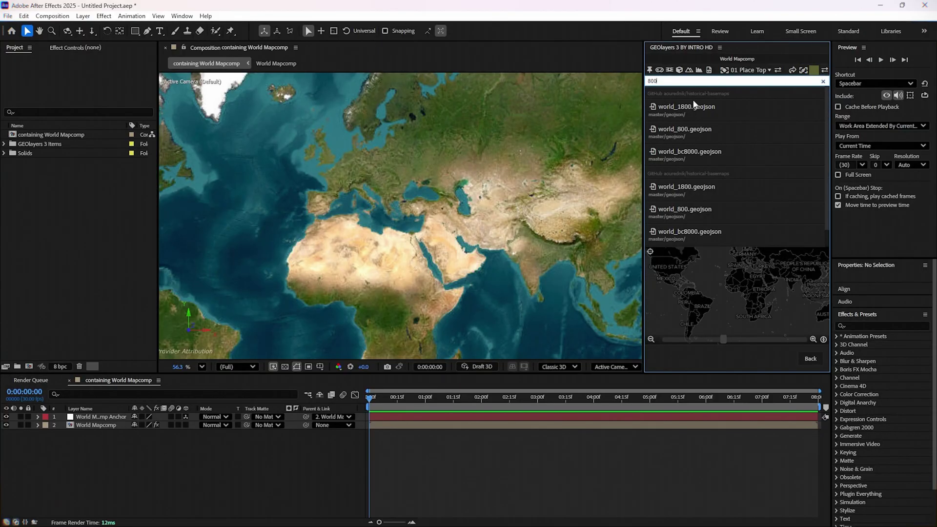
{"action": "left_click", "coordinate": [705, 130]}
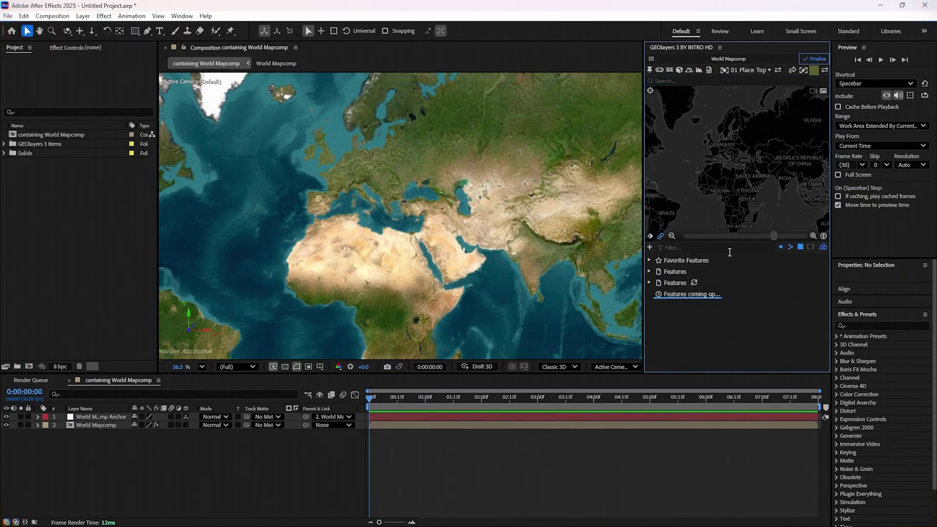
Step: Delete the earlier dropped feature set and zoom the map onto the Mediterranean
{"action": "left_click", "coordinate": [675, 283]}
{"action": "left_click", "coordinate": [679, 273]}
{"action": "key", "text": "Delete"}
{"action": "left_click_drag", "start_coordinate": [730, 162], "coordinate": [727, 169]}
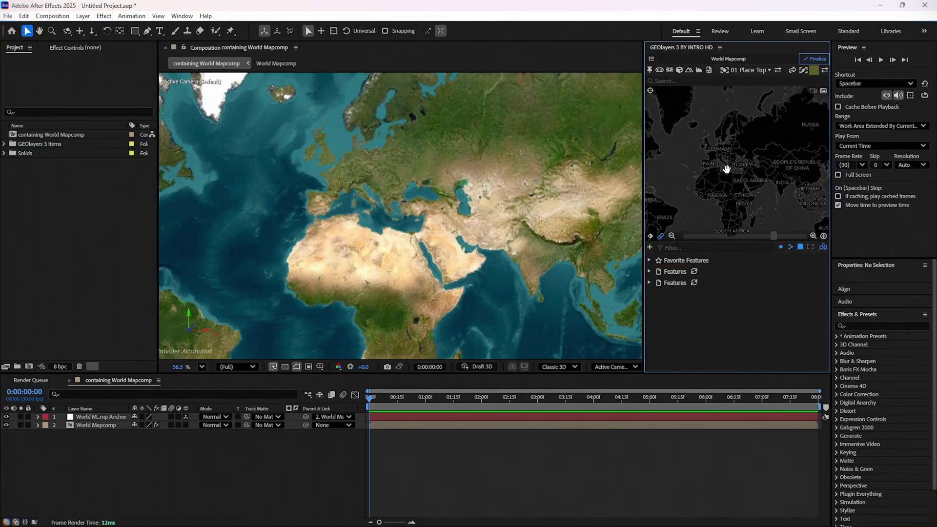
{"action": "scroll", "coordinate": [726, 170], "scroll_direction": "up", "scroll_amount": 2}
{"action": "scroll", "coordinate": [742, 178], "scroll_direction": "up", "scroll_amount": 2}
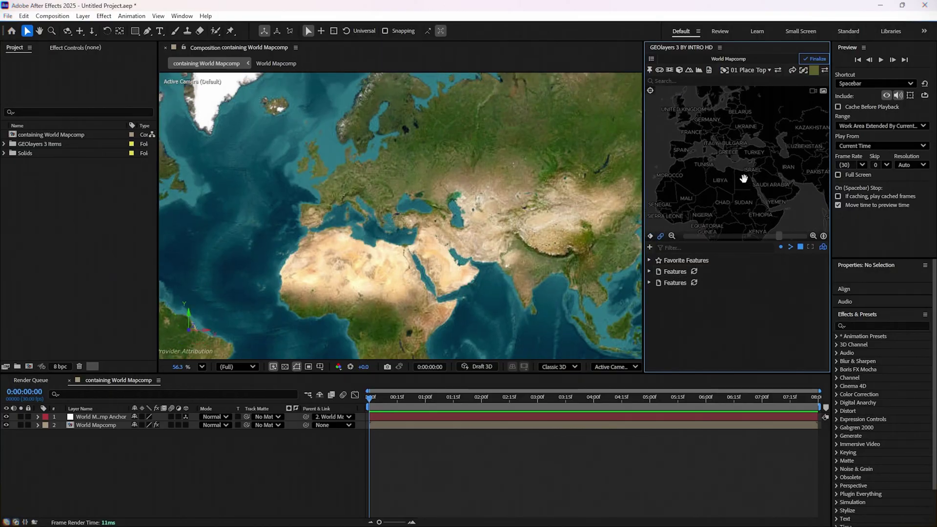
Step: Filter the feature list and select the Umayyad, Abbasid and Idrisid Caliphates together
{"action": "left_click", "coordinate": [692, 247]}
{"action": "type", "text": "d"}
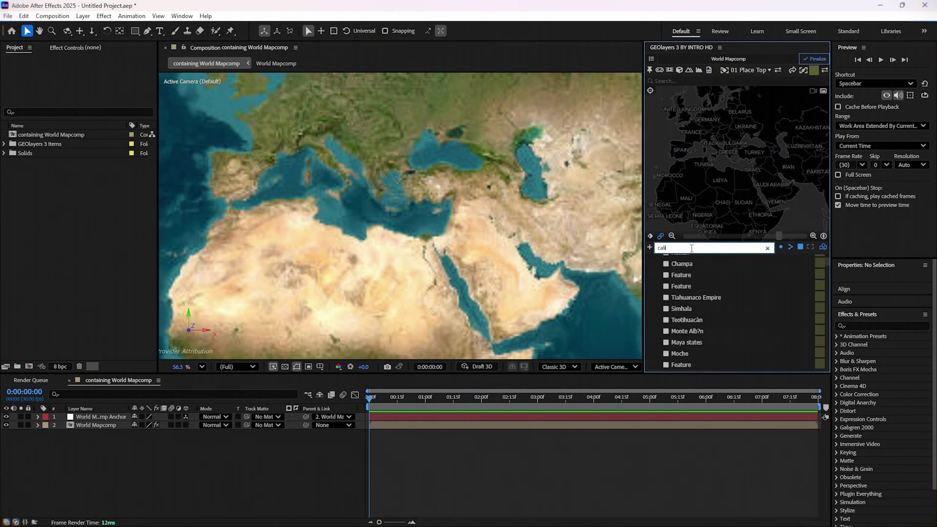
{"action": "type", "text": "p"}
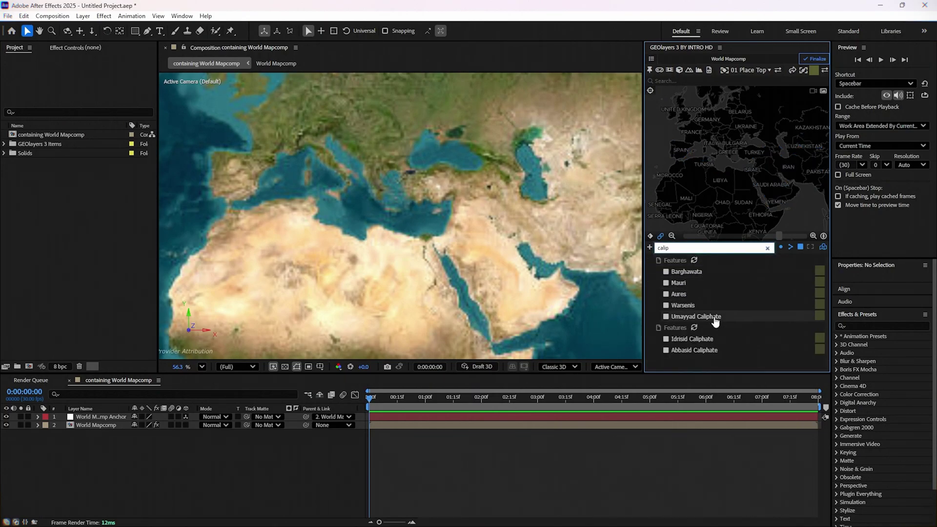
{"action": "left_click", "coordinate": [710, 318]}
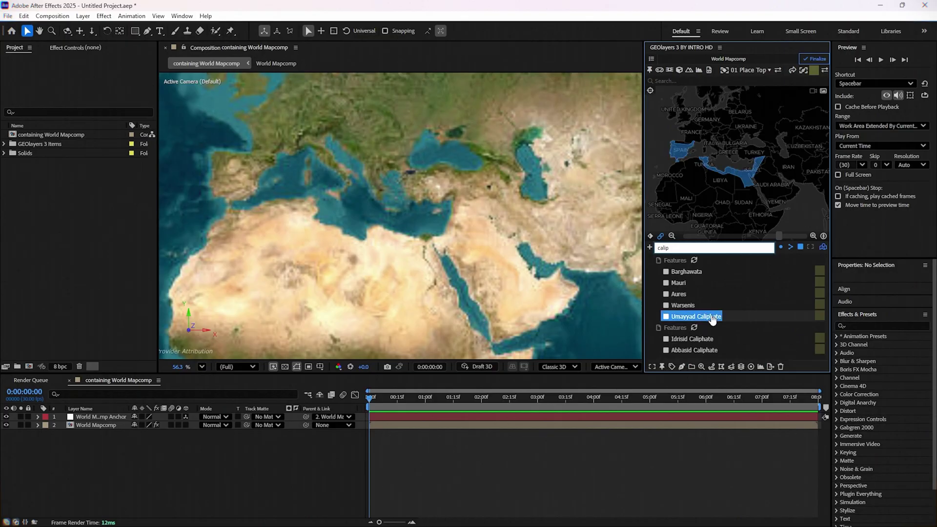
{"action": "left_click", "coordinate": [692, 349]}
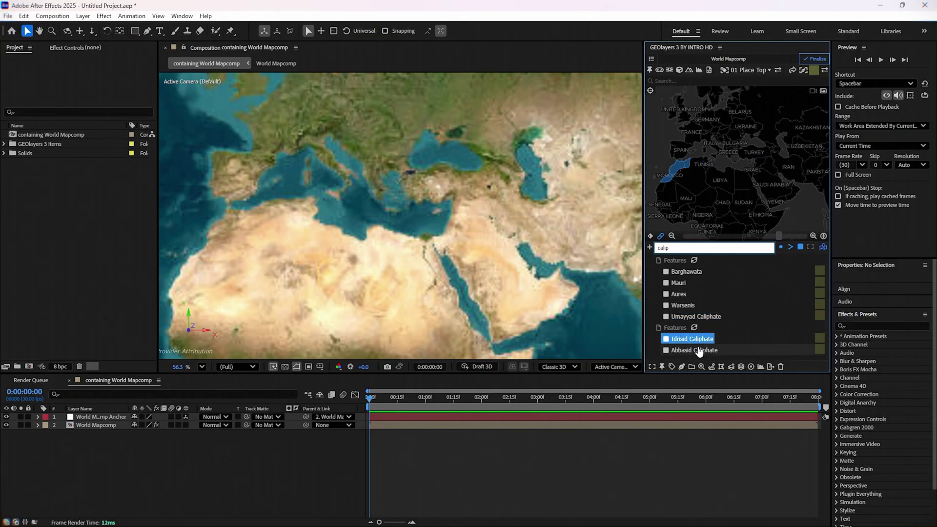
{"action": "left_click", "coordinate": [698, 317], "text": "ctrl"}
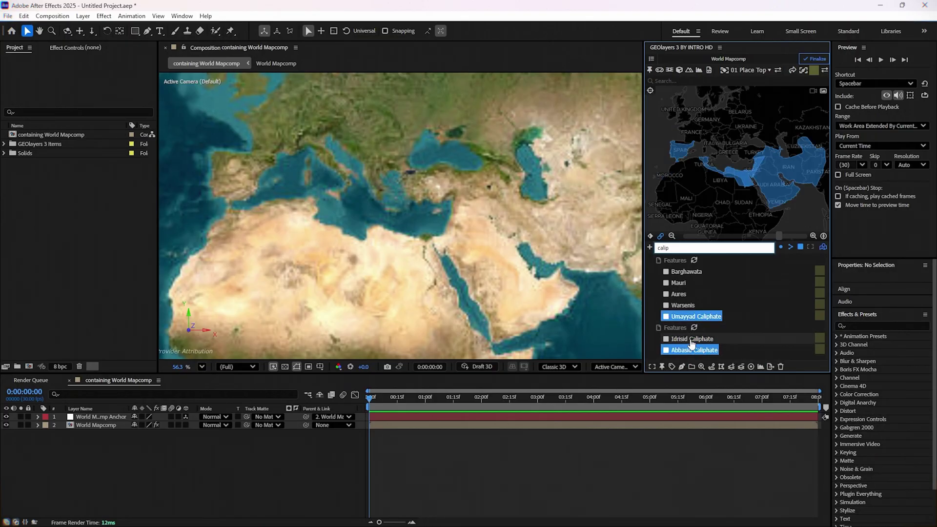
{"action": "left_click", "coordinate": [691, 339], "text": "ctrl"}
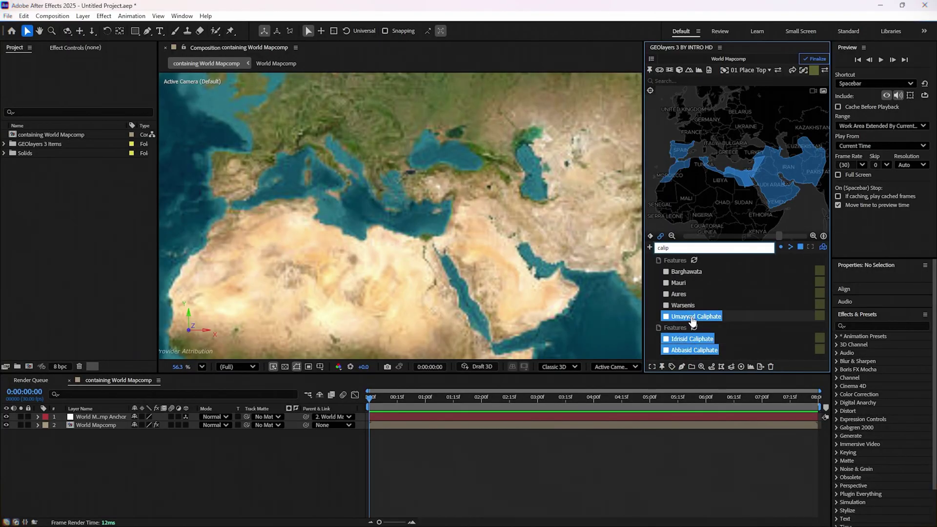
Step: Merge the three selected caliphates into one feature and scroll the list to check it
{"action": "left_click", "coordinate": [731, 368]}
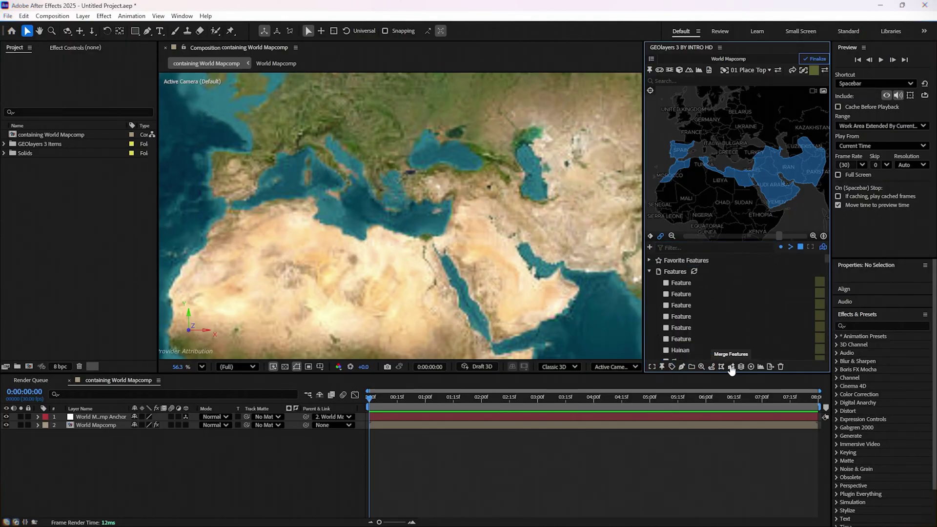
{"action": "scroll", "coordinate": [715, 276], "scroll_direction": "down", "scroll_amount": 5}
{"action": "scroll", "coordinate": [717, 282], "scroll_direction": "down", "scroll_amount": 5}
{"action": "scroll", "coordinate": [719, 283], "scroll_direction": "down", "scroll_amount": 3}
{"action": "scroll", "coordinate": [719, 282], "scroll_direction": "down", "scroll_amount": 3}
{"action": "scroll", "coordinate": [720, 281], "scroll_direction": "down", "scroll_amount": 3}
{"action": "scroll", "coordinate": [721, 279], "scroll_direction": "down", "scroll_amount": 3}
{"action": "scroll", "coordinate": [721, 279], "scroll_direction": "up", "scroll_amount": 3}
{"action": "scroll", "coordinate": [722, 280], "scroll_direction": "up", "scroll_amount": 3}
{"action": "scroll", "coordinate": [722, 280], "scroll_direction": "up", "scroll_amount": 3}
{"action": "scroll", "coordinate": [723, 281], "scroll_direction": "up", "scroll_amount": 3}
{"action": "scroll", "coordinate": [723, 280], "scroll_direction": "down", "scroll_amount": 3}
{"action": "scroll", "coordinate": [722, 281], "scroll_direction": "down", "scroll_amount": 3}
{"action": "scroll", "coordinate": [722, 282], "scroll_direction": "down", "scroll_amount": 3}
{"action": "scroll", "coordinate": [722, 283], "scroll_direction": "down", "scroll_amount": 3}
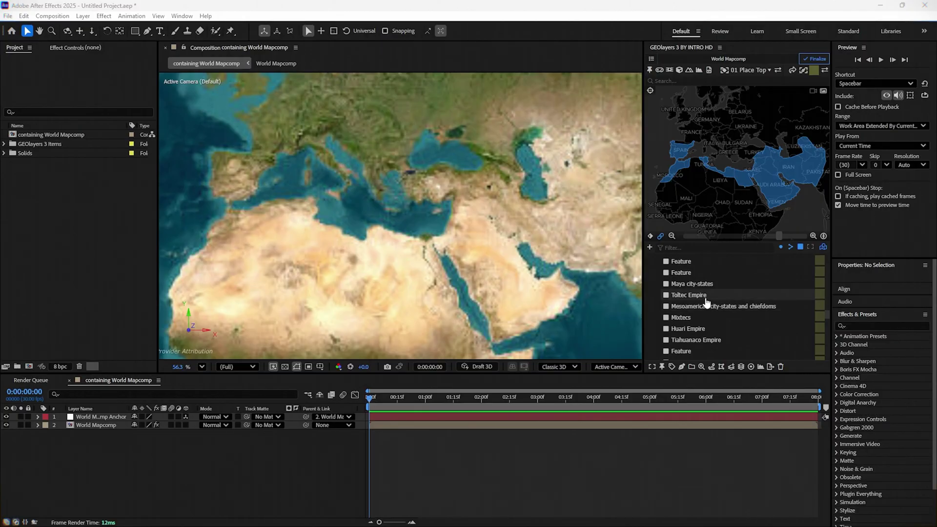
Step: Select the Toltec Empire entry and scroll further down the feature list
{"action": "left_click", "coordinate": [706, 296]}
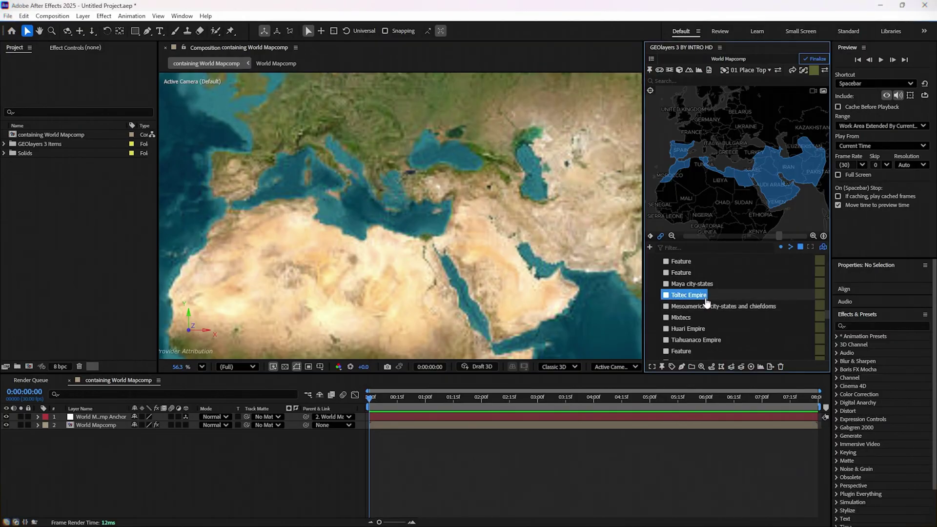
{"action": "scroll", "coordinate": [708, 308], "scroll_direction": "down", "scroll_amount": 3}
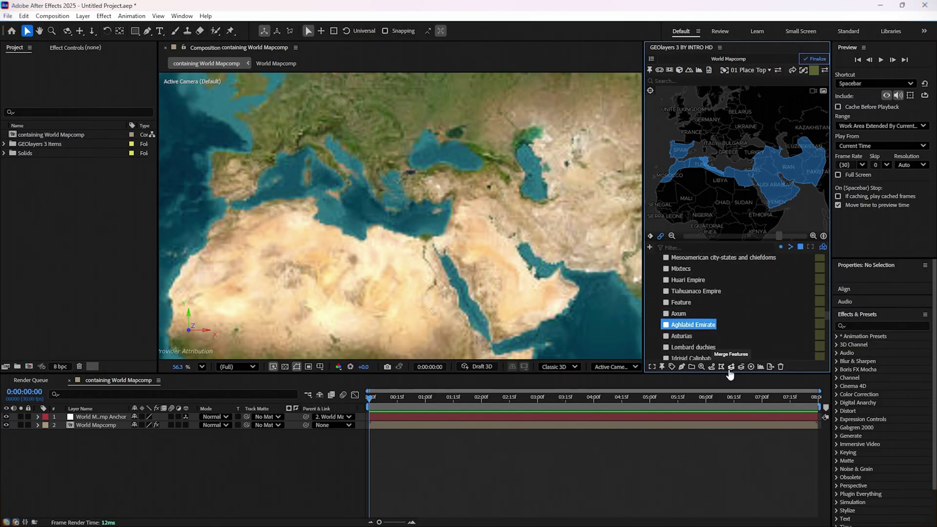
{"action": "scroll", "coordinate": [736, 330], "scroll_direction": "down", "scroll_amount": 5}
{"action": "scroll", "coordinate": [737, 331], "scroll_direction": "down", "scroll_amount": 5}
{"action": "scroll", "coordinate": [736, 331], "scroll_direction": "down", "scroll_amount": 5}
{"action": "scroll", "coordinate": [736, 330], "scroll_direction": "down", "scroll_amount": 5}
{"action": "scroll", "coordinate": [736, 330], "scroll_direction": "down", "scroll_amount": 5}
{"action": "scroll", "coordinate": [734, 328], "scroll_direction": "down", "scroll_amount": 5}
{"action": "scroll", "coordinate": [740, 330], "scroll_direction": "down", "scroll_amount": 5}
{"action": "scroll", "coordinate": [743, 332], "scroll_direction": "down", "scroll_amount": 5}
{"action": "scroll", "coordinate": [744, 333], "scroll_direction": "down", "scroll_amount": 5}
{"action": "left_click", "coordinate": [681, 318]}
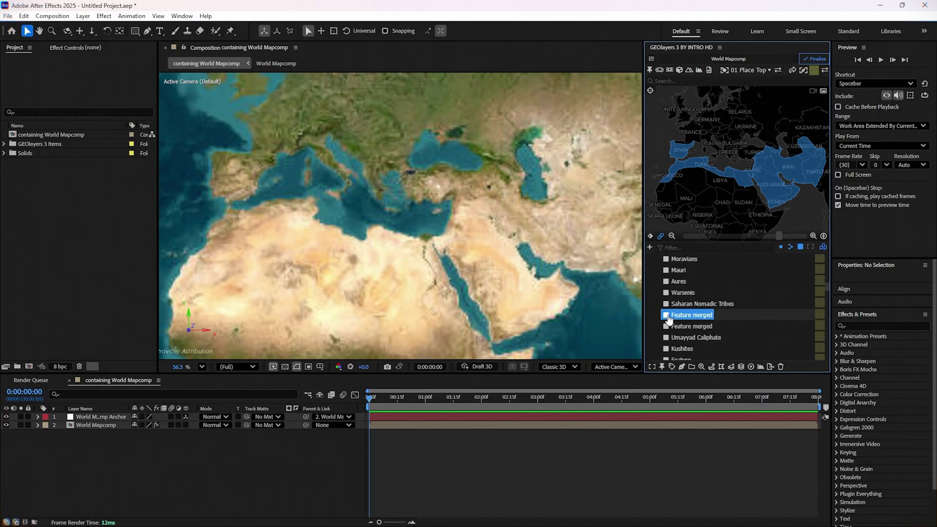
{"action": "scroll", "coordinate": [693, 318], "scroll_direction": "down", "scroll_amount": 5}
{"action": "scroll", "coordinate": [707, 314], "scroll_direction": "down", "scroll_amount": 5}
{"action": "scroll", "coordinate": [710, 315], "scroll_direction": "down", "scroll_amount": 5}
{"action": "scroll", "coordinate": [716, 315], "scroll_direction": "down", "scroll_amount": 5}
{"action": "scroll", "coordinate": [716, 315], "scroll_direction": "down", "scroll_amount": 5}
{"action": "scroll", "coordinate": [716, 316], "scroll_direction": "down", "scroll_amount": 5}
{"action": "scroll", "coordinate": [717, 317], "scroll_direction": "down", "scroll_amount": 5}
{"action": "scroll", "coordinate": [718, 320], "scroll_direction": "down", "scroll_amount": 5}
{"action": "scroll", "coordinate": [717, 317], "scroll_direction": "down", "scroll_amount": 5}
{"action": "scroll", "coordinate": [717, 317], "scroll_direction": "down", "scroll_amount": 5}
{"action": "scroll", "coordinate": [717, 316], "scroll_direction": "down", "scroll_amount": 5}
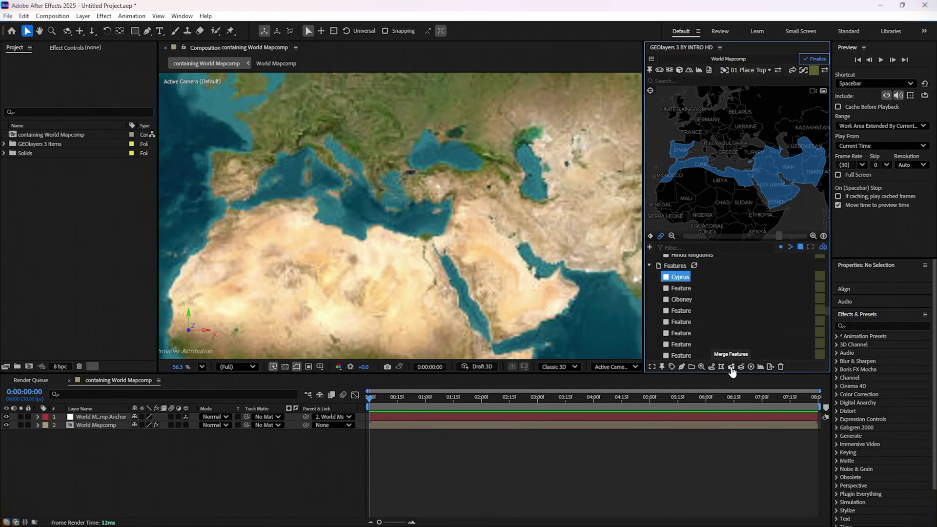
{"action": "scroll", "coordinate": [727, 310], "scroll_direction": "down", "scroll_amount": 3}
{"action": "scroll", "coordinate": [730, 314], "scroll_direction": "down", "scroll_amount": 3}
{"action": "scroll", "coordinate": [730, 314], "scroll_direction": "down", "scroll_amount": 3}
{"action": "scroll", "coordinate": [731, 314], "scroll_direction": "down", "scroll_amount": 3}
{"action": "scroll", "coordinate": [731, 316], "scroll_direction": "down", "scroll_amount": 3}
{"action": "scroll", "coordinate": [732, 317], "scroll_direction": "down", "scroll_amount": 3}
{"action": "scroll", "coordinate": [731, 315], "scroll_direction": "down", "scroll_amount": 3}
{"action": "scroll", "coordinate": [730, 312], "scroll_direction": "down", "scroll_amount": 3}
{"action": "scroll", "coordinate": [729, 311], "scroll_direction": "down", "scroll_amount": 3}
{"action": "scroll", "coordinate": [729, 311], "scroll_direction": "down", "scroll_amount": 3}
Step: Search for Spain and add its states and provinces to the features
{"action": "left_click", "coordinate": [680, 81]}
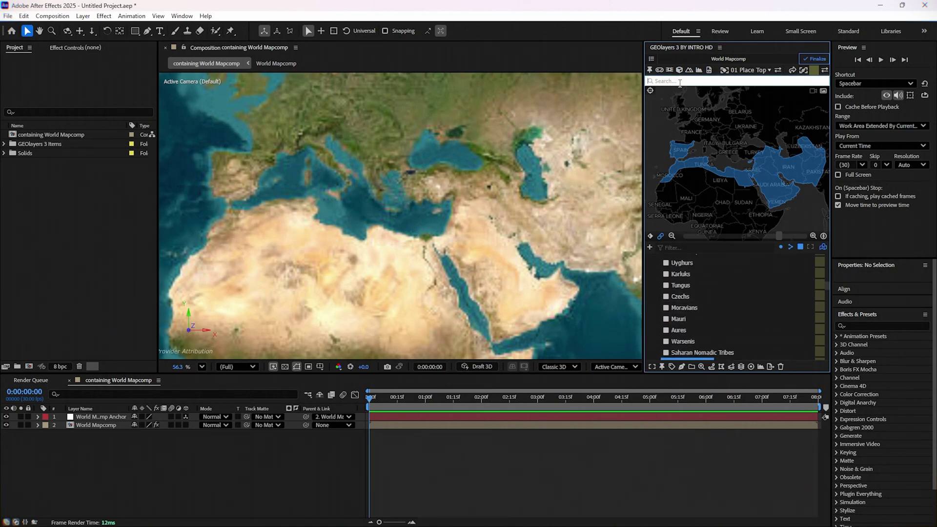
{"action": "type", "text": "spain"}
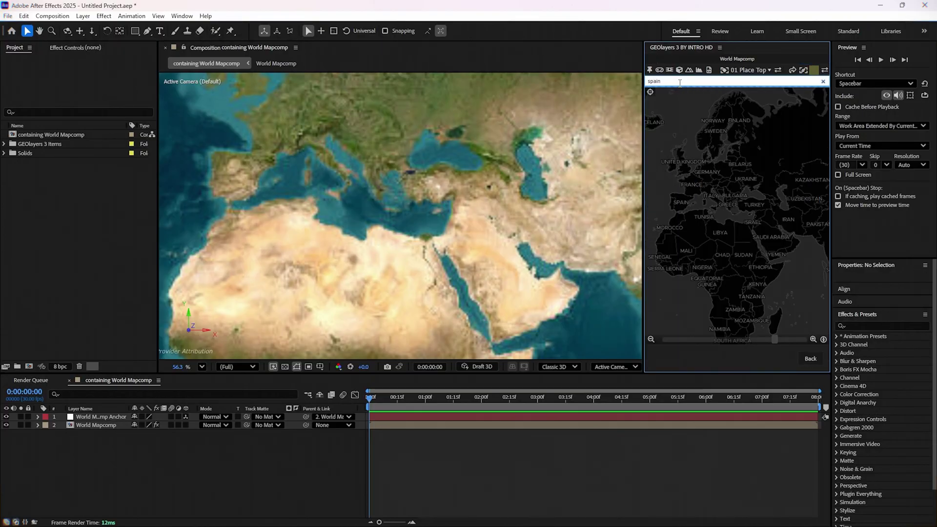
{"action": "mouse_move", "coordinate": [666, 155]}
{"action": "left_click", "coordinate": [713, 152]}
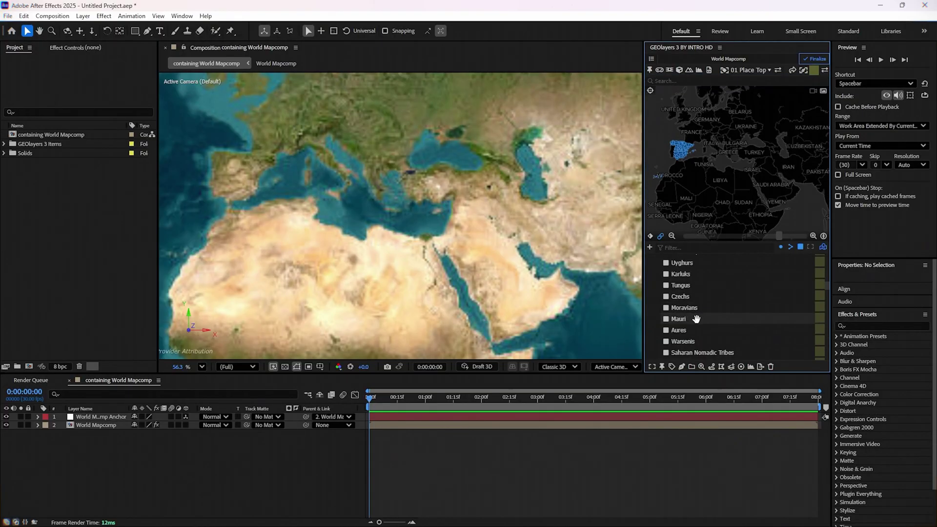
{"action": "scroll", "coordinate": [708, 310], "scroll_direction": "down", "scroll_amount": 2}
{"action": "scroll", "coordinate": [708, 311], "scroll_direction": "down", "scroll_amount": 2}
{"action": "scroll", "coordinate": [708, 310], "scroll_direction": "down", "scroll_amount": 2}
{"action": "scroll", "coordinate": [709, 311], "scroll_direction": "down", "scroll_amount": 2}
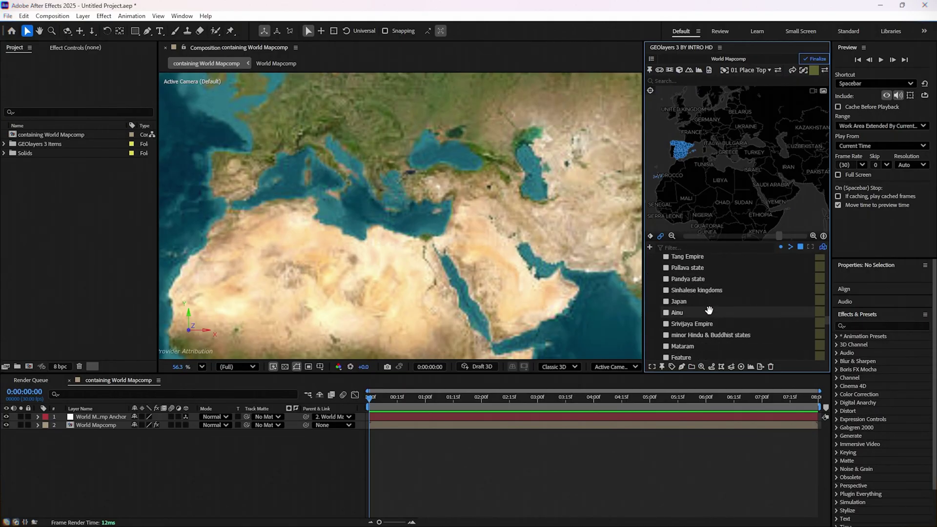
Step: Filter the list by 'merg' and select the merged caliphate feature
{"action": "left_click", "coordinate": [721, 249]}
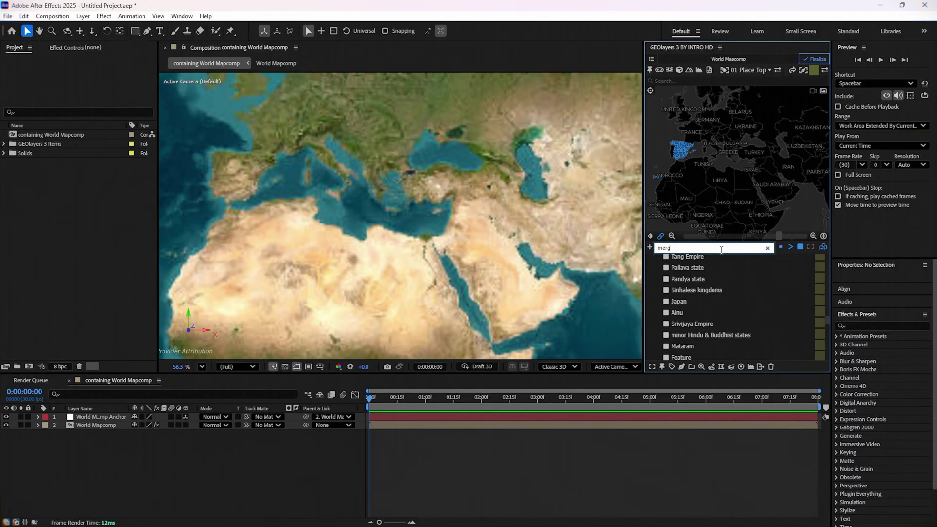
{"action": "mouse_move", "coordinate": [713, 248]}
{"action": "type", "text": "merg"}
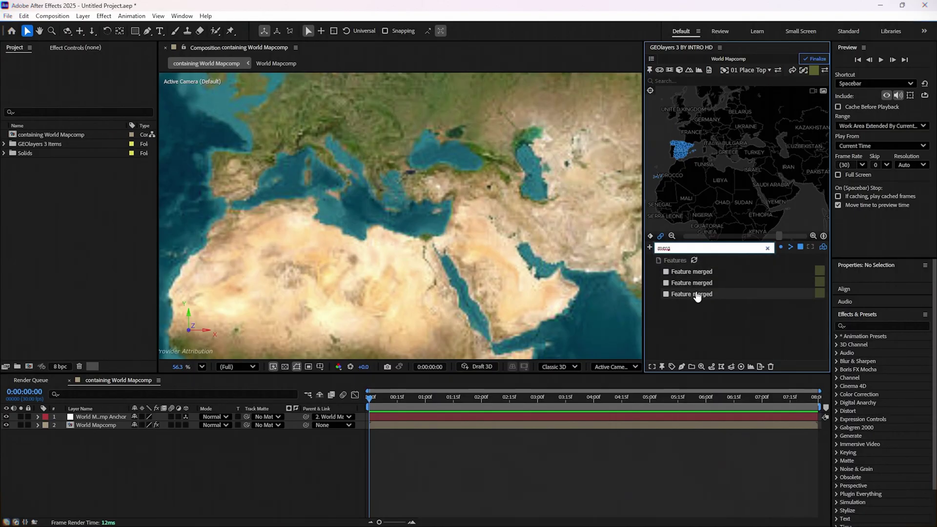
{"action": "left_click", "coordinate": [697, 295]}
{"action": "left_click", "coordinate": [701, 274]}
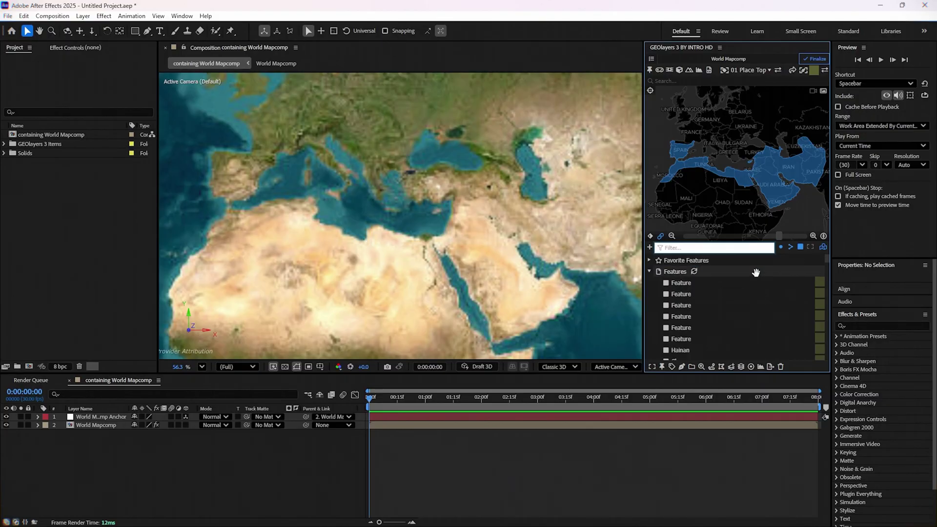
{"action": "scroll", "coordinate": [719, 318], "scroll_direction": "down", "scroll_amount": 3}
{"action": "scroll", "coordinate": [719, 318], "scroll_direction": "down", "scroll_amount": 3}
{"action": "scroll", "coordinate": [719, 318], "scroll_direction": "down", "scroll_amount": 3}
{"action": "scroll", "coordinate": [720, 317], "scroll_direction": "down", "scroll_amount": 3}
{"action": "scroll", "coordinate": [721, 316], "scroll_direction": "down", "scroll_amount": 3}
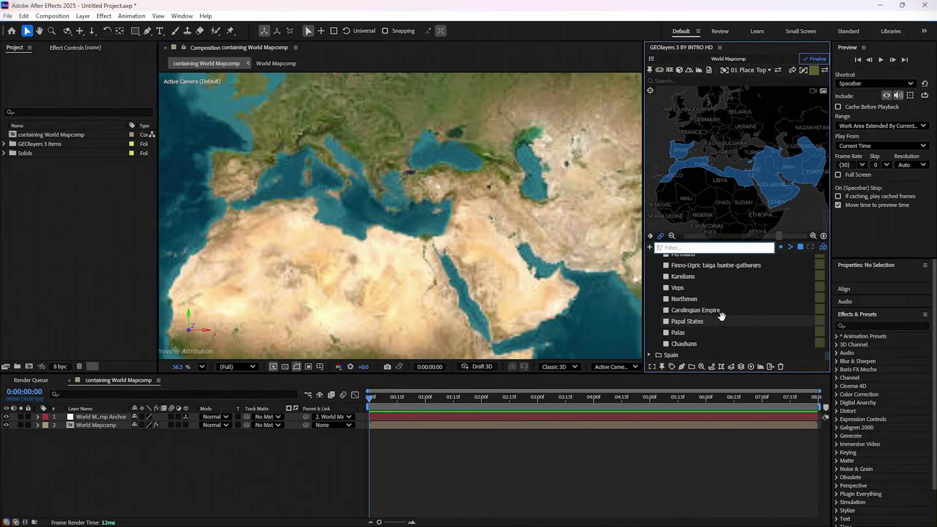
Step: Expand Spain's provinces and merge the Balearic Islands into the caliphate feature
{"action": "left_click", "coordinate": [649, 355]}
{"action": "scroll", "coordinate": [702, 309], "scroll_direction": "down", "scroll_amount": 3}
{"action": "scroll", "coordinate": [704, 310], "scroll_direction": "down", "scroll_amount": 3}
{"action": "scroll", "coordinate": [705, 309], "scroll_direction": "down", "scroll_amount": 3}
{"action": "scroll", "coordinate": [706, 309], "scroll_direction": "down", "scroll_amount": 3}
{"action": "scroll", "coordinate": [708, 308], "scroll_direction": "down", "scroll_amount": 3}
{"action": "scroll", "coordinate": [715, 307], "scroll_direction": "down", "scroll_amount": 3}
{"action": "scroll", "coordinate": [721, 308], "scroll_direction": "down", "scroll_amount": 3}
{"action": "scroll", "coordinate": [721, 308], "scroll_direction": "down", "scroll_amount": 3}
{"action": "scroll", "coordinate": [724, 312], "scroll_direction": "down", "scroll_amount": 3}
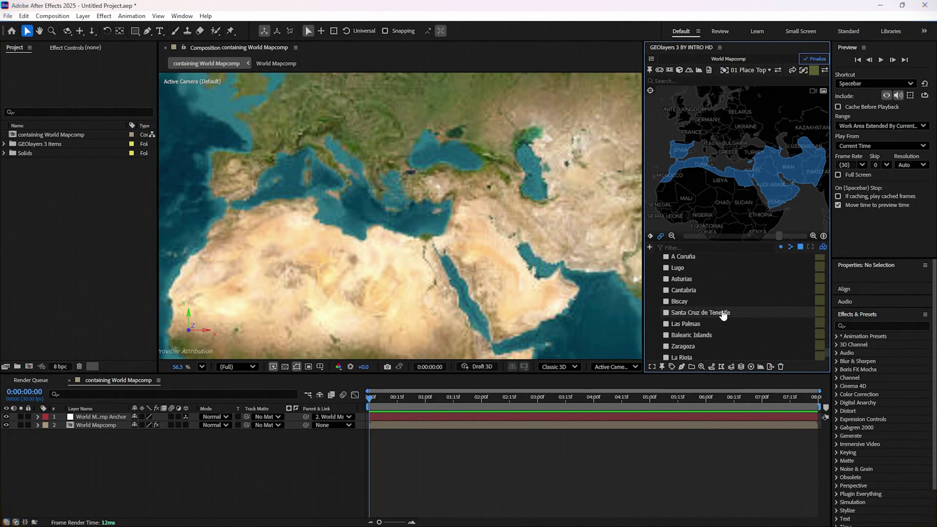
{"action": "left_click", "coordinate": [703, 340]}
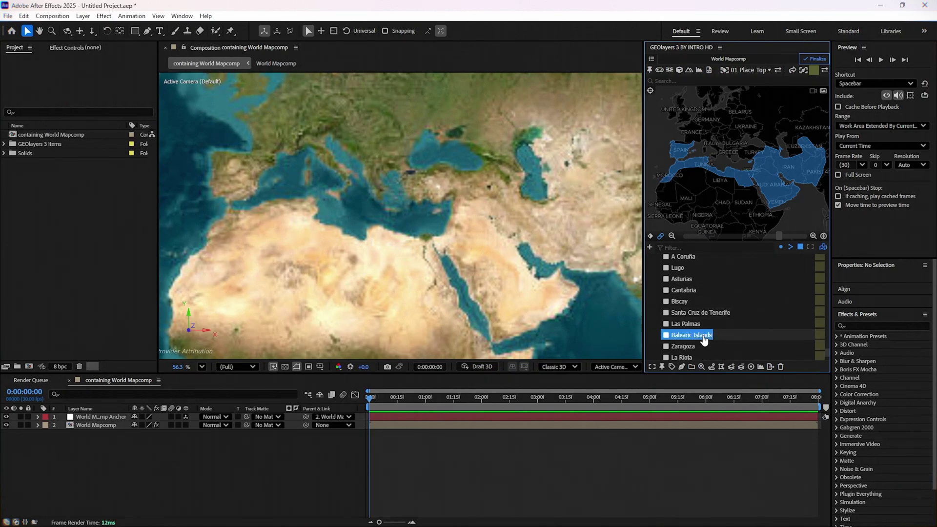
{"action": "left_click", "coordinate": [730, 370]}
{"action": "scroll", "coordinate": [733, 318], "scroll_direction": "down", "scroll_amount": 5}
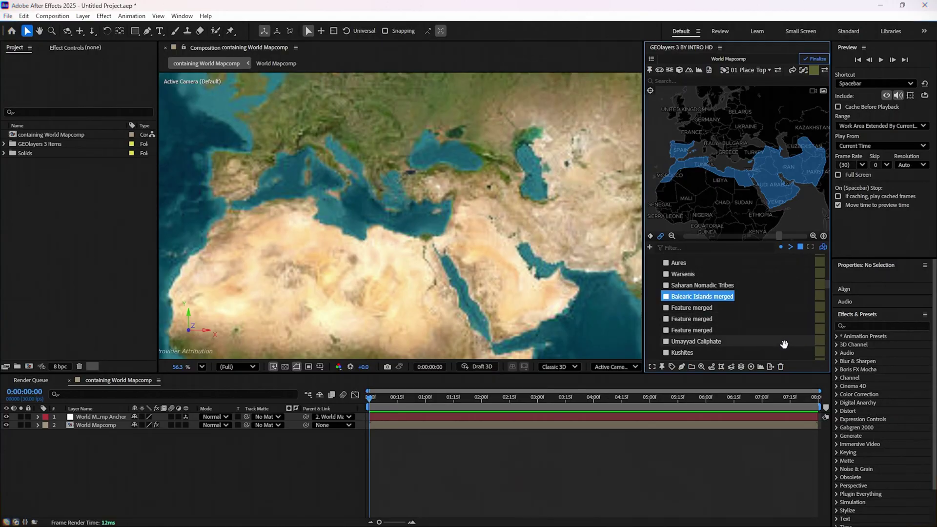
Step: Export the features as 'Umayyad Caliphate' GeoJSON and finalize the map composition
{"action": "left_click", "coordinate": [770, 367]}
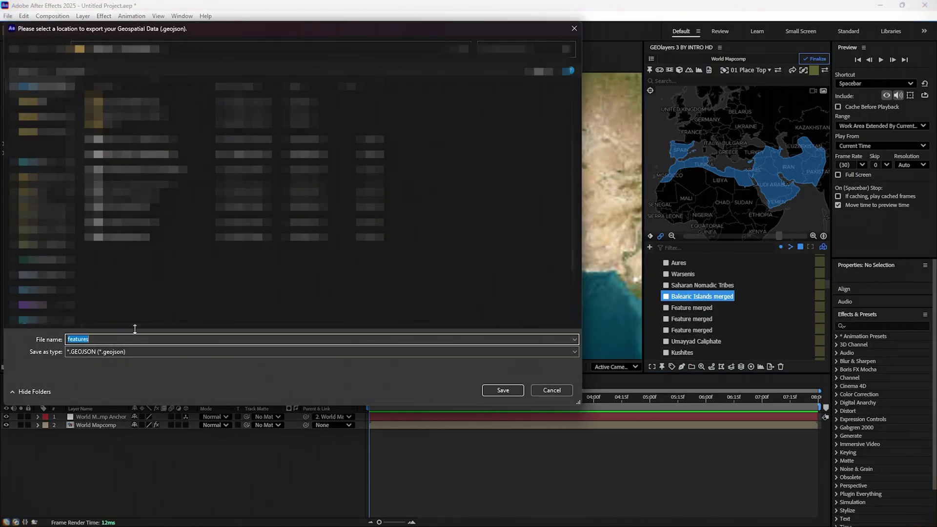
{"action": "type", "text": "Umayyad"}
{"action": "type", "text": " Caliphat"}
{"action": "type", "text": "e"}
{"action": "left_click", "coordinate": [506, 389]}
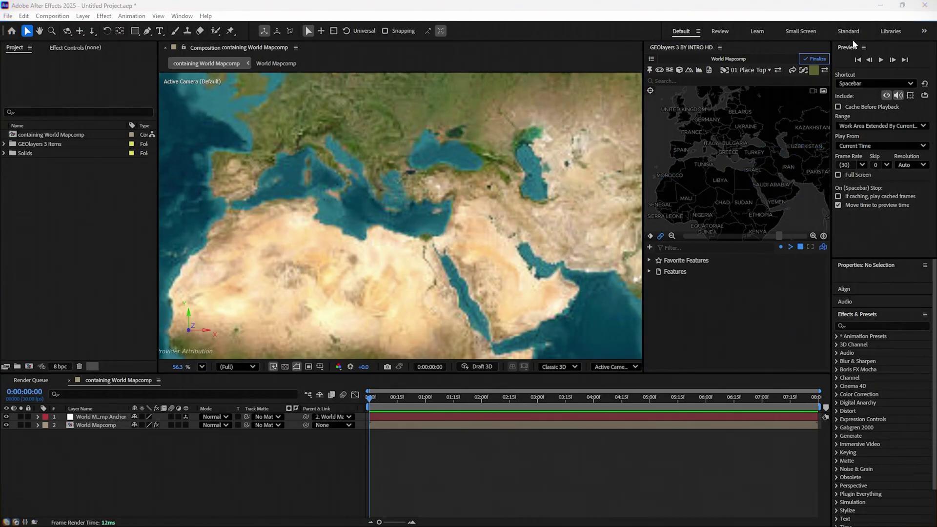
{"action": "left_click", "coordinate": [821, 59]}
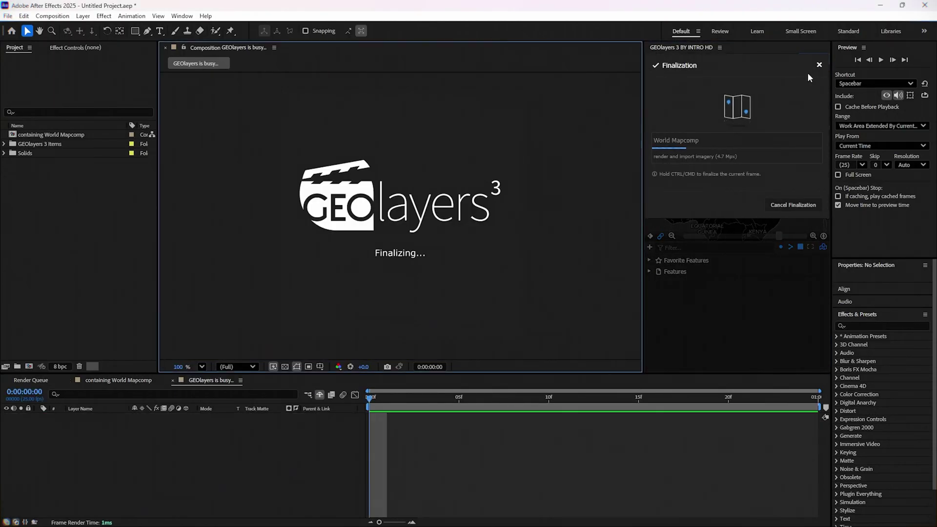
{"action": "left_click", "coordinate": [811, 201]}
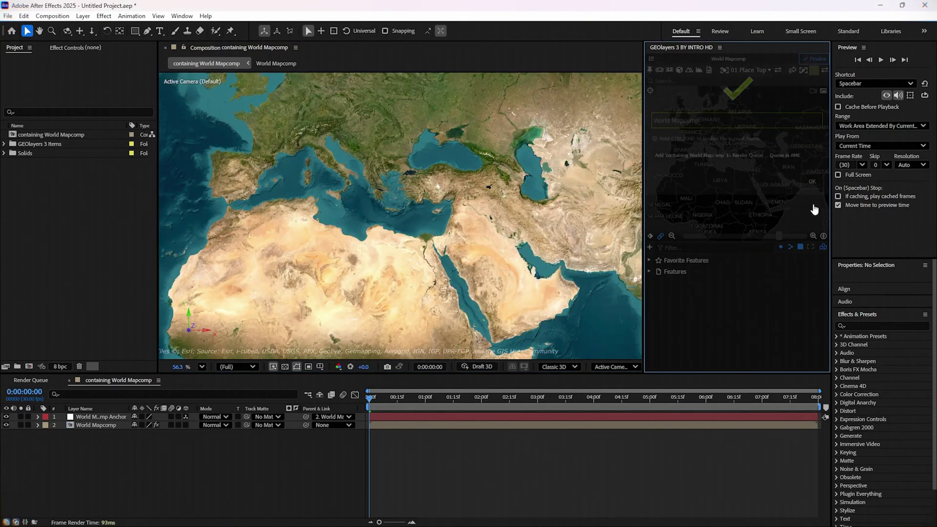
Step: Draw the whole Features group as shape layers and pan the preview map wider
{"action": "left_click", "coordinate": [678, 272]}
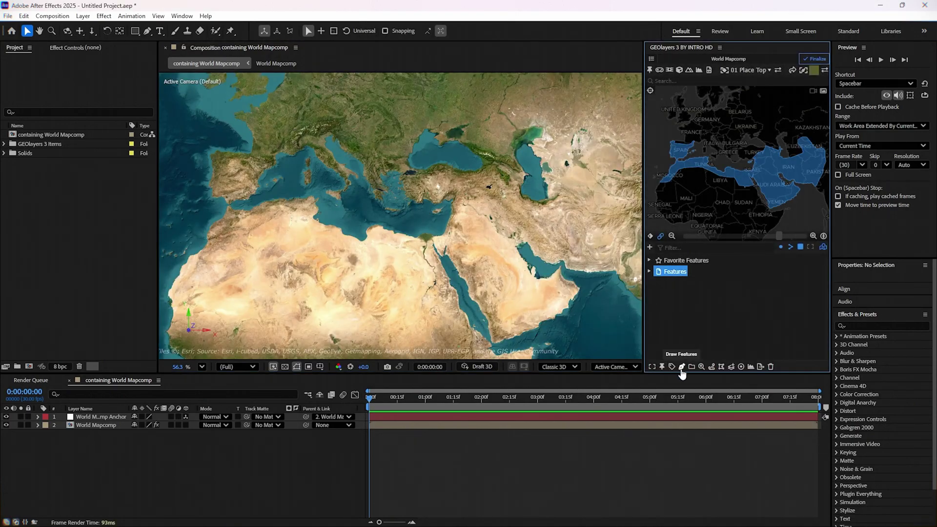
{"action": "left_click", "coordinate": [682, 367]}
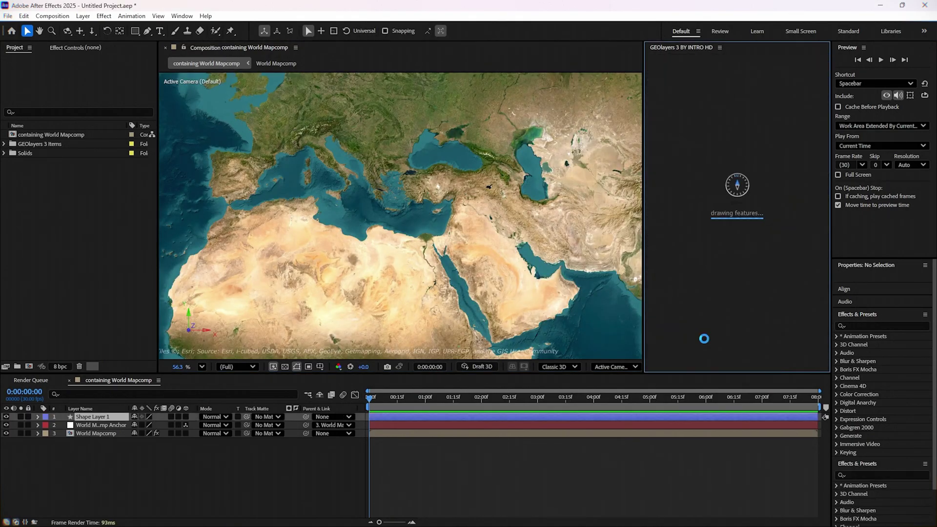
{"action": "left_click", "coordinate": [712, 316]}
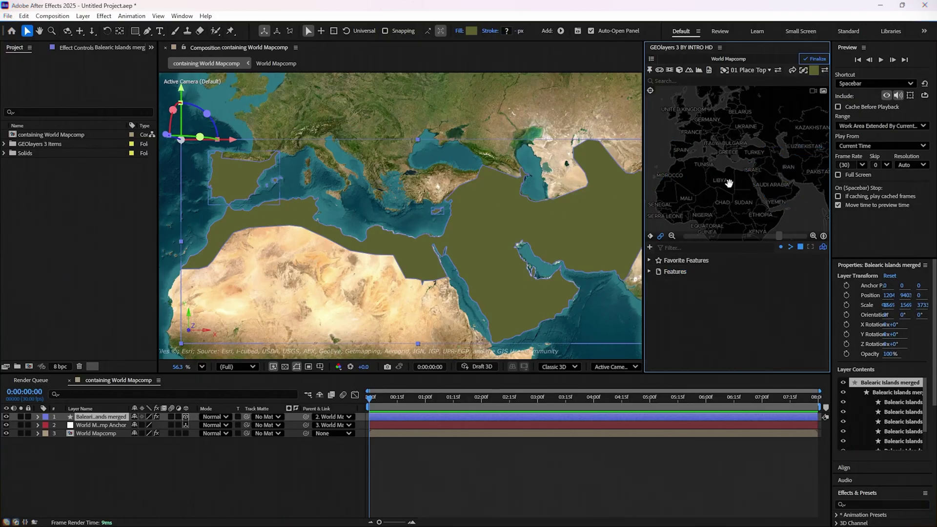
{"action": "scroll", "coordinate": [729, 183], "scroll_direction": "down", "scroll_amount": 2}
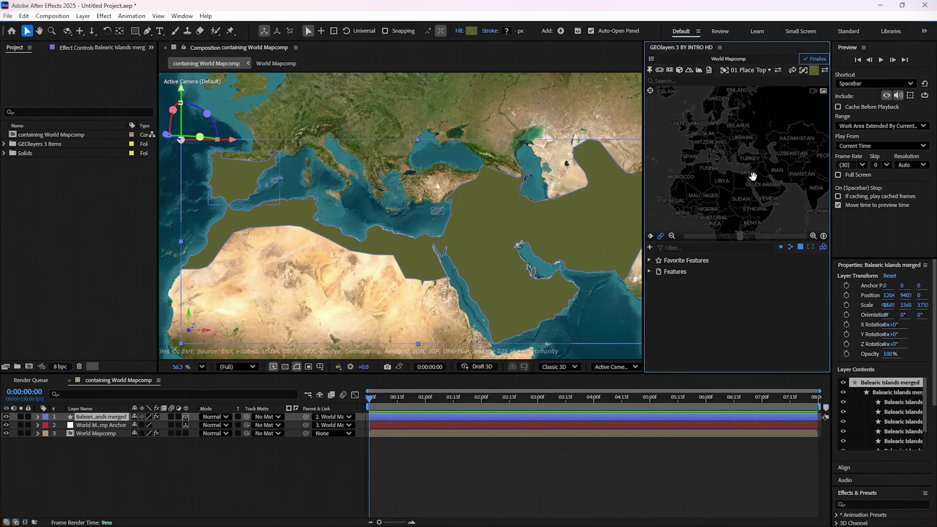
{"action": "left_click_drag", "start_coordinate": [762, 184], "coordinate": [756, 185]}
{"action": "scroll", "coordinate": [750, 185], "scroll_direction": "down", "scroll_amount": 1}
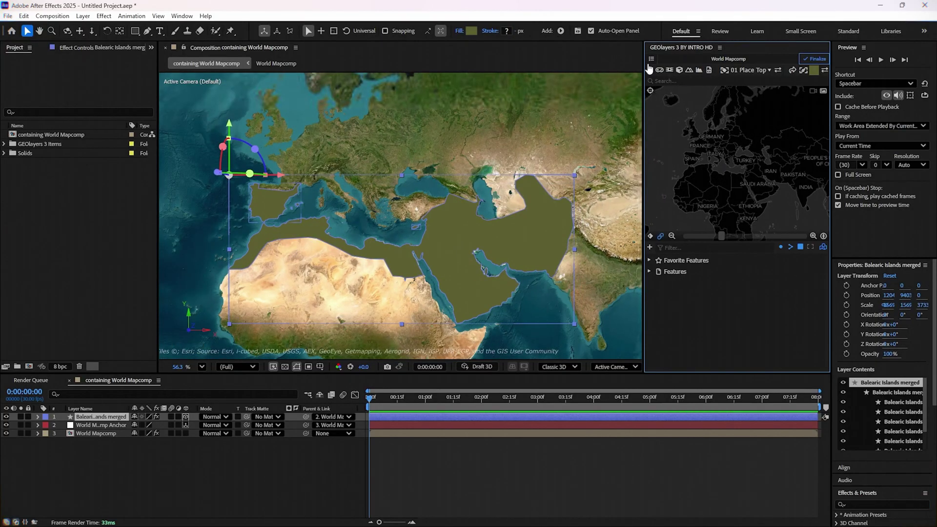
Step: Set the World Mapcomp attribution to none and apply the settings
{"action": "left_click", "coordinate": [651, 59]}
{"action": "left_click", "coordinate": [683, 91]}
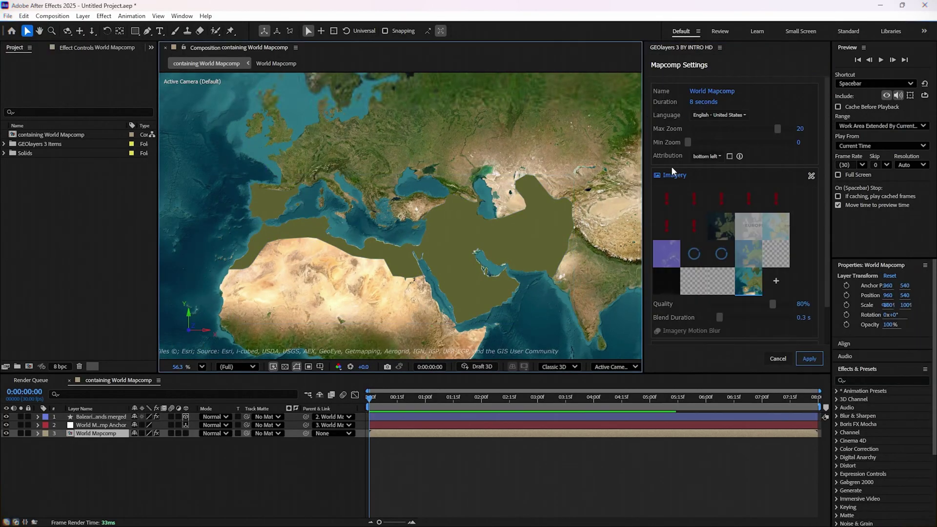
{"action": "left_click", "coordinate": [706, 156]}
{"action": "left_click", "coordinate": [707, 222]}
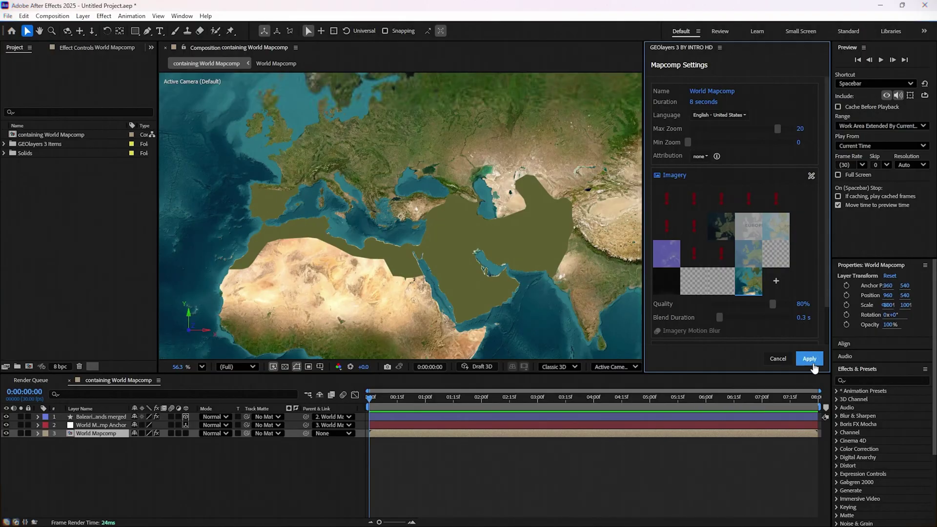
{"action": "left_click", "coordinate": [809, 358]}
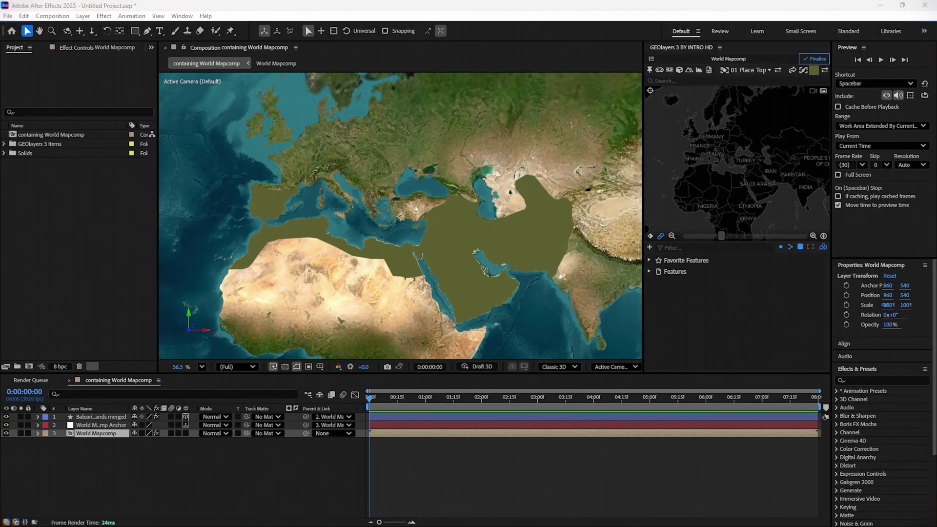
Step: Import Umayyad_Flag.png and place it above the territory layer in the composition
{"action": "left_click_drag", "start_coordinate": [1, 227], "coordinate": [40, 241]}
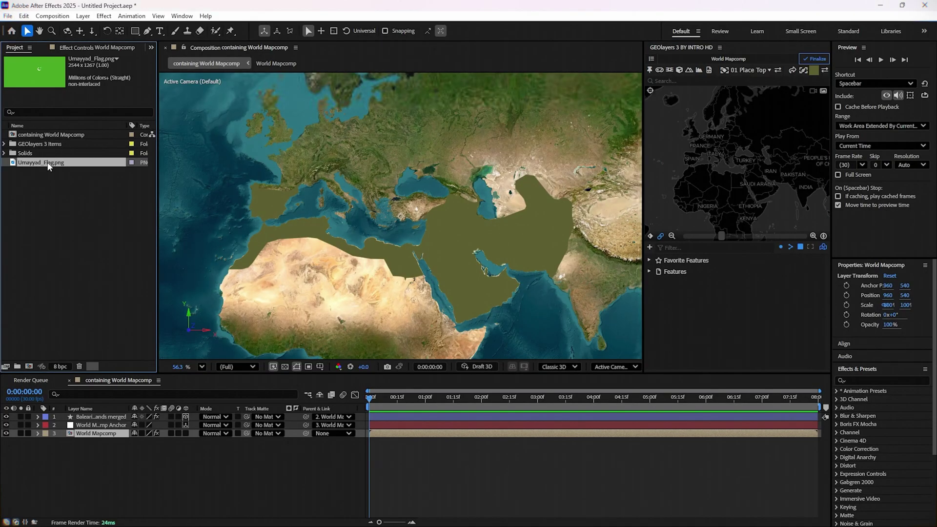
{"action": "left_click_drag", "start_coordinate": [48, 166], "coordinate": [133, 425]}
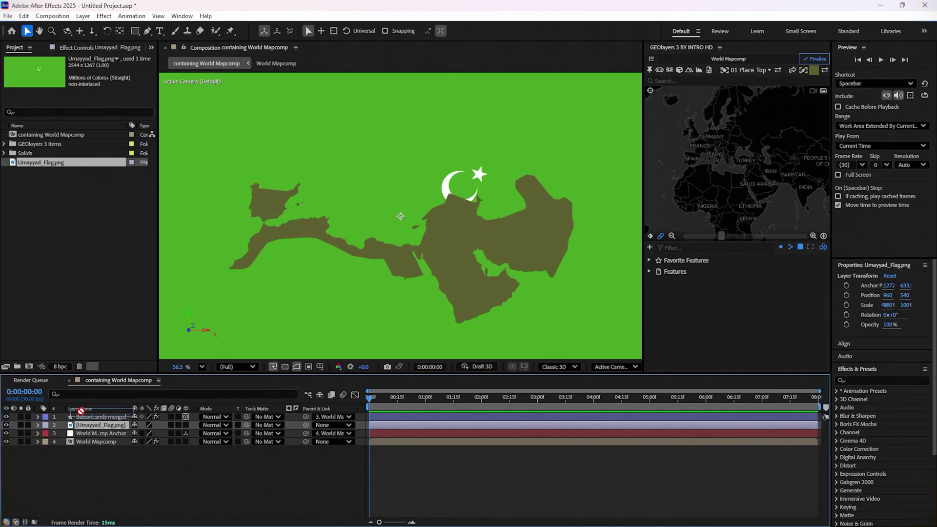
{"action": "left_click_drag", "start_coordinate": [81, 411], "coordinate": [82, 413]}
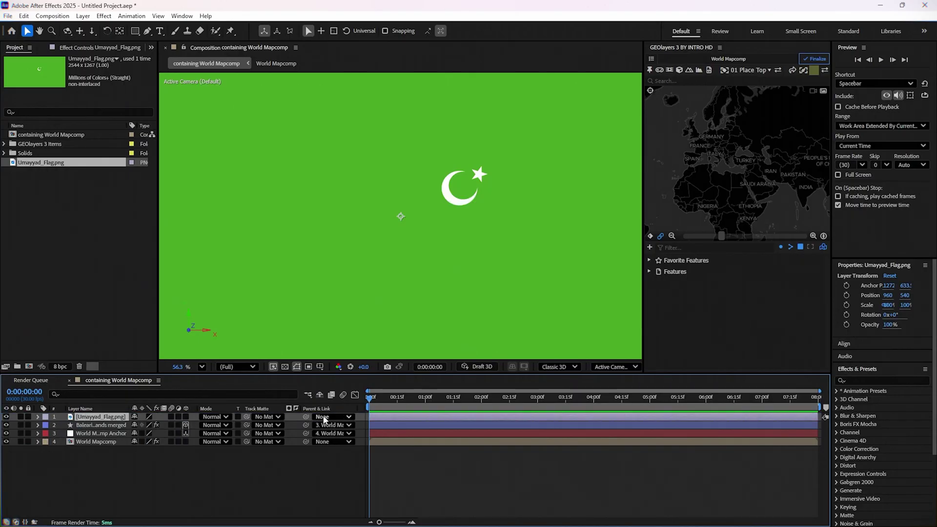
Step: Make the flag 3D, matte it to Balearic Islands merged, and parent it to the Anchor
{"action": "left_click", "coordinate": [186, 417]}
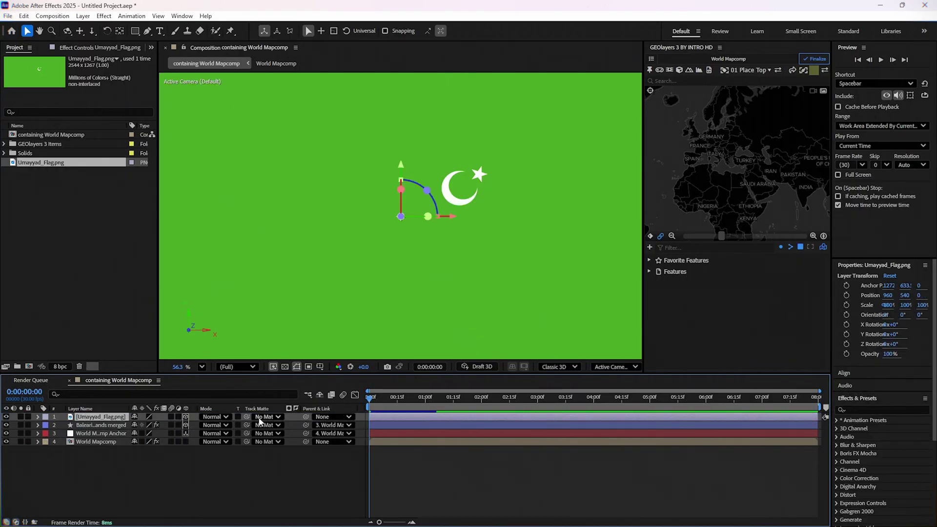
{"action": "left_click", "coordinate": [266, 417]}
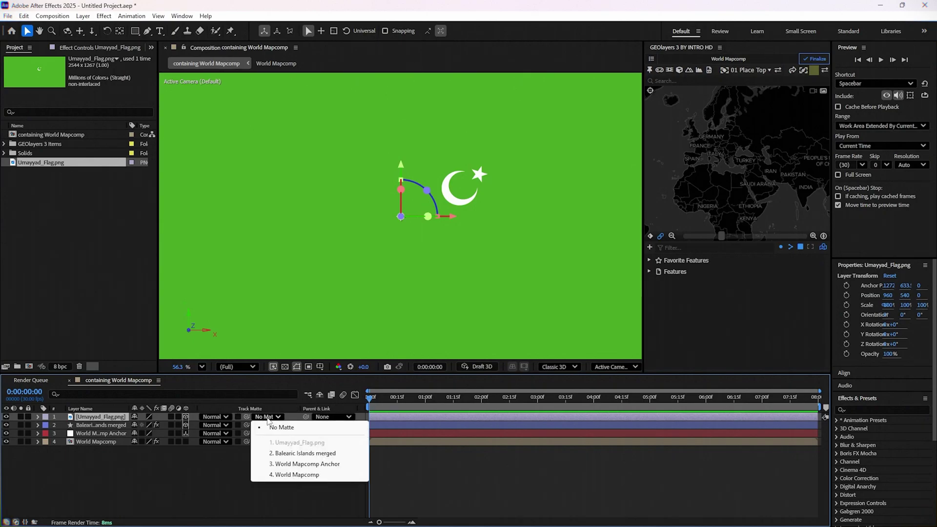
{"action": "left_click", "coordinate": [302, 455]}
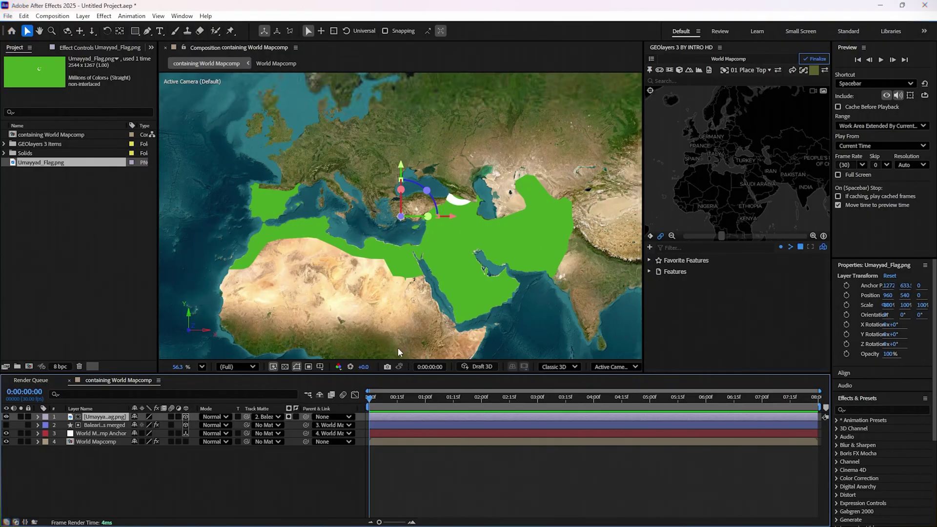
{"action": "left_click", "coordinate": [349, 417]}
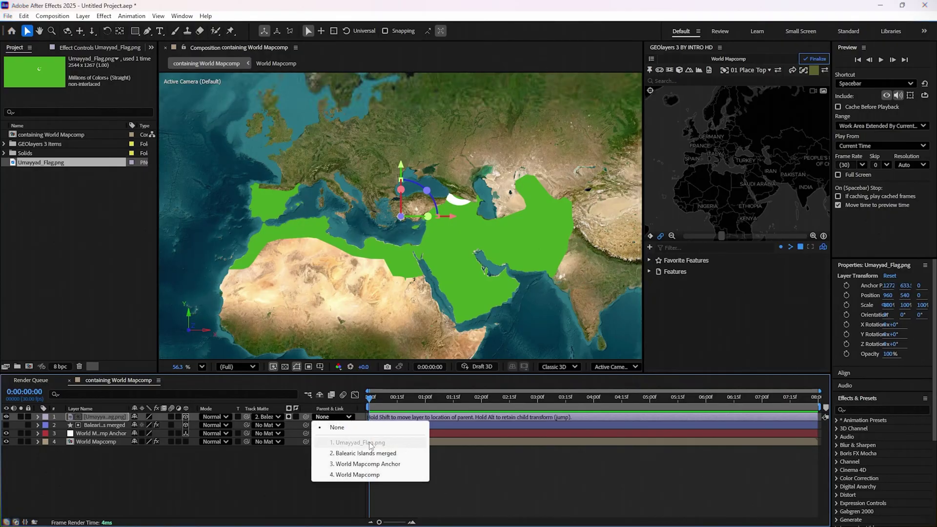
{"action": "left_click", "coordinate": [386, 464]}
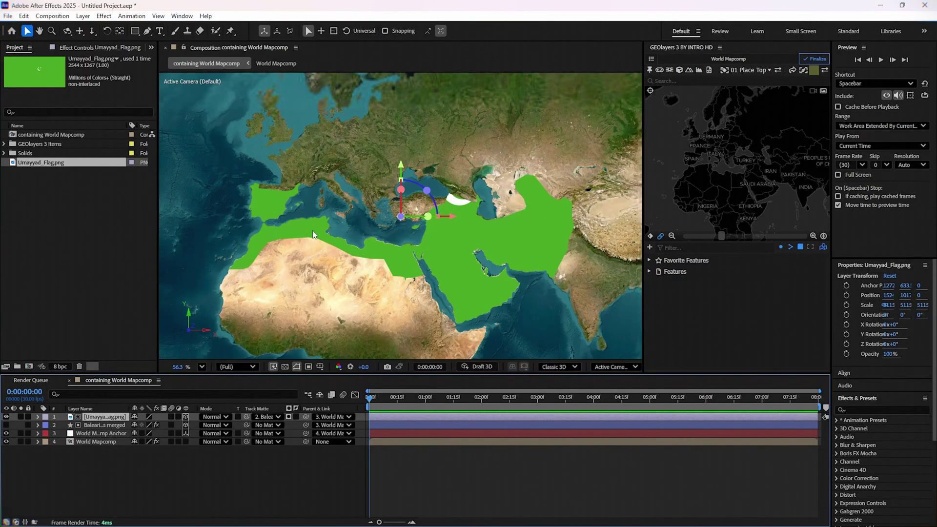
Step: Enlarge and position the flag over the territory and set its mode to Multiply
{"action": "scroll", "coordinate": [351, 204], "scroll_direction": "down", "scroll_amount": 2}
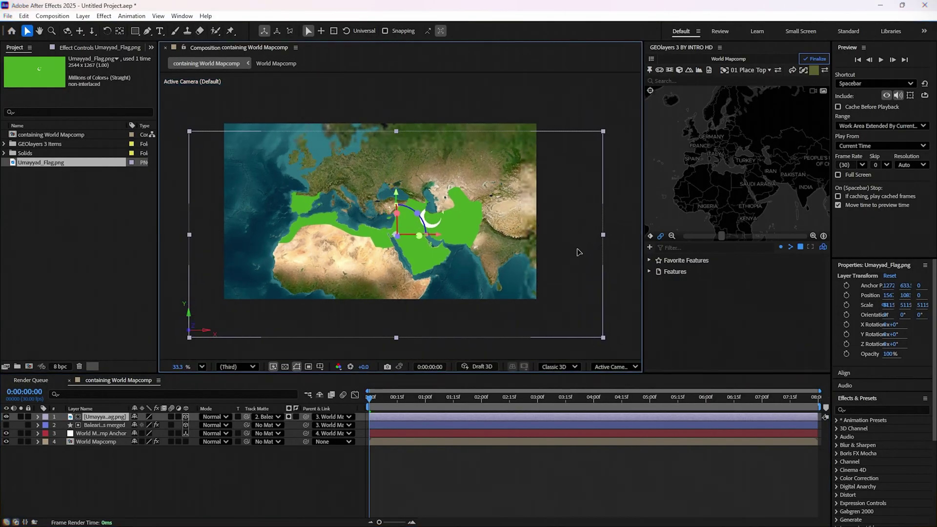
{"action": "mouse_move", "coordinate": [579, 252]}
{"action": "left_mouse_down"}
{"action": "mouse_move", "coordinate": [618, 340]}
{"action": "mouse_move", "coordinate": [572, 312]}
{"action": "left_mouse_up"}
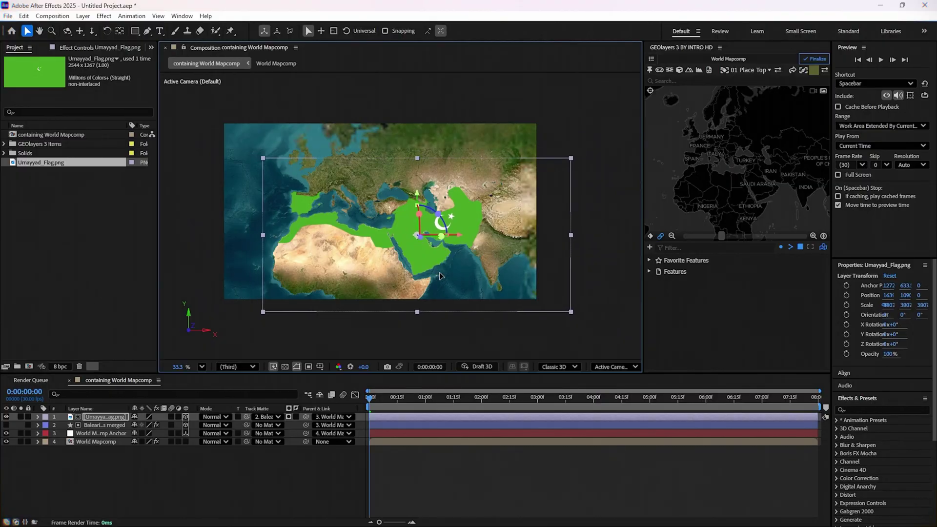
{"action": "mouse_move", "coordinate": [440, 276]}
{"action": "left_mouse_down"}
{"action": "mouse_move", "coordinate": [411, 272]}
{"action": "mouse_move", "coordinate": [449, 275]}
{"action": "mouse_move", "coordinate": [406, 277]}
{"action": "left_mouse_up"}
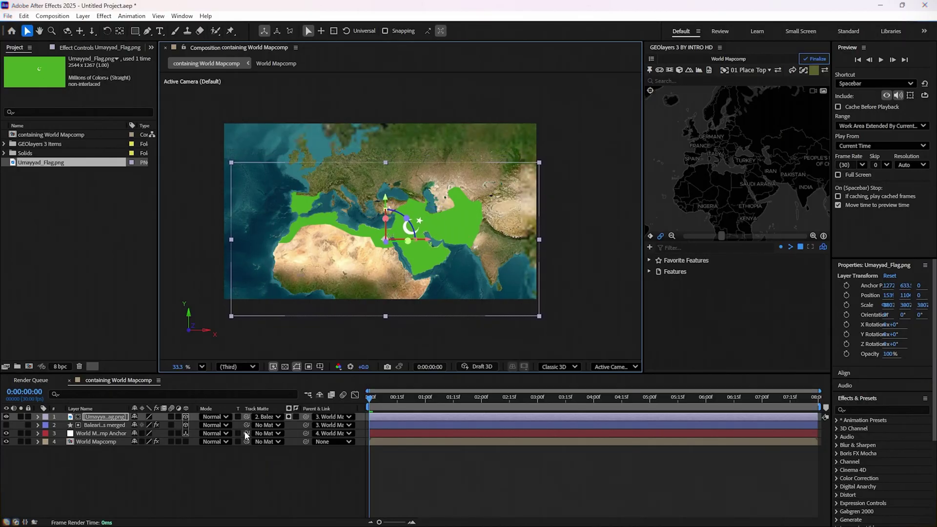
{"action": "left_click", "coordinate": [218, 419]}
{"action": "left_click", "coordinate": [263, 145]}
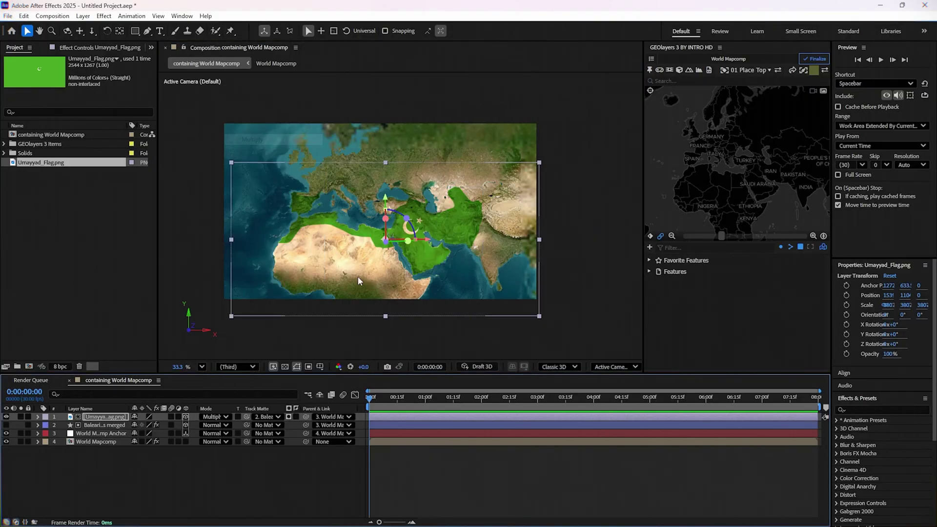
{"action": "left_click", "coordinate": [326, 510]}
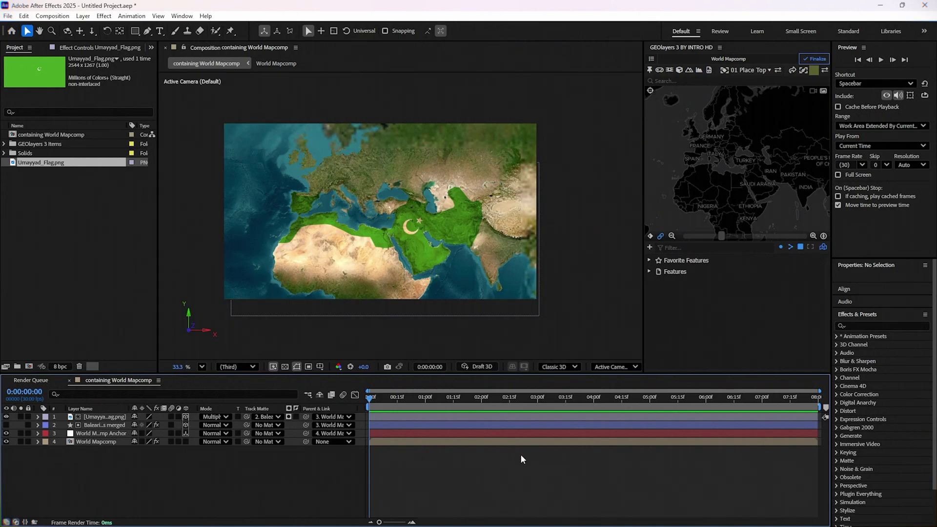
Step: Redraw the Balearic Islands merged territory as a new shape layer
{"action": "left_click", "coordinate": [103, 425]}
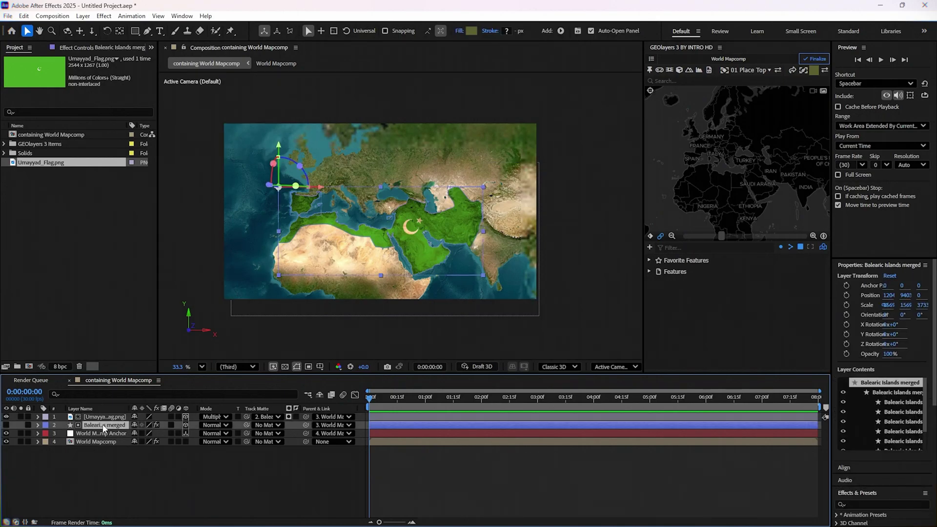
{"action": "left_click", "coordinate": [674, 272]}
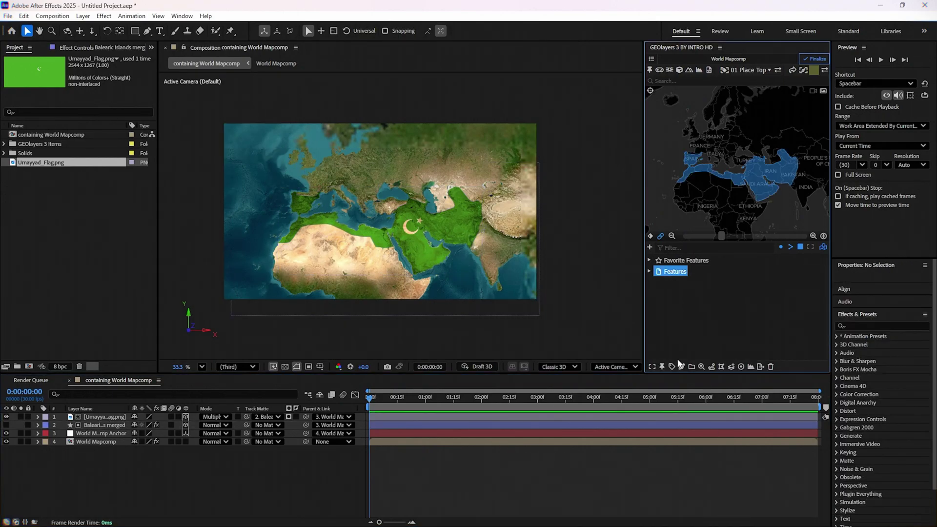
{"action": "left_click", "coordinate": [680, 366]}
{"action": "left_click", "coordinate": [714, 340]}
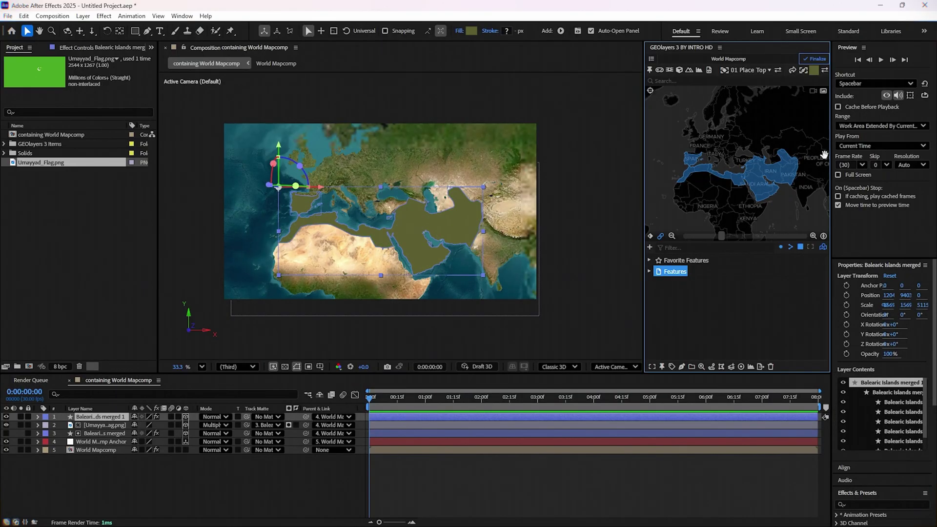
Step: Give the new territory shape no fill and a stroke in the flag's sampled green
{"action": "left_click", "coordinate": [561, 31]}
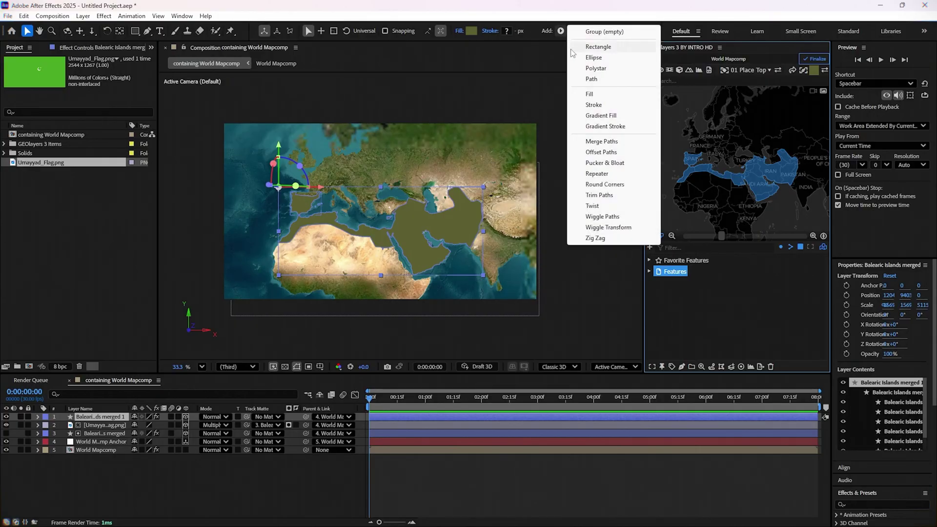
{"action": "left_click", "coordinate": [598, 105]}
{"action": "left_click", "coordinate": [459, 31]}
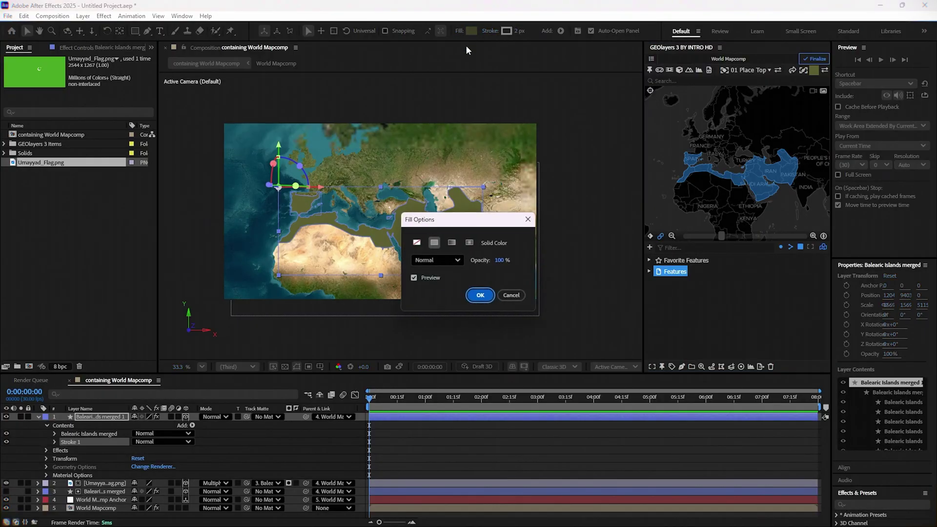
{"action": "left_click", "coordinate": [416, 242]}
{"action": "left_click", "coordinate": [477, 294]}
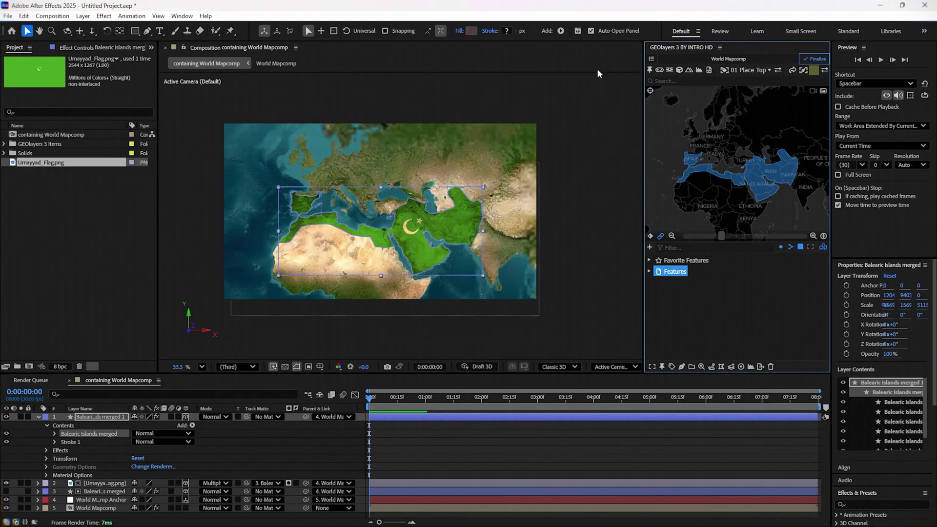
{"action": "left_click", "coordinate": [506, 33]}
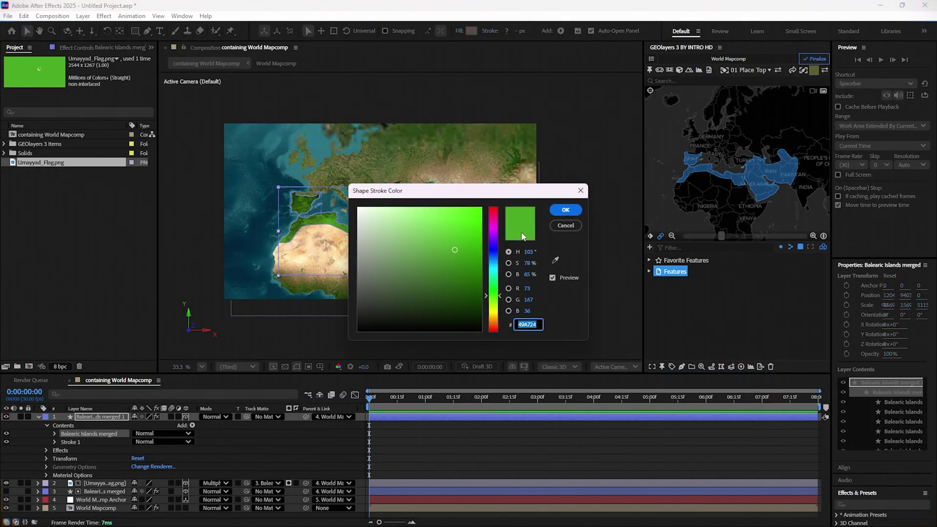
{"action": "left_click", "coordinate": [555, 260]}
{"action": "left_click", "coordinate": [58, 71]}
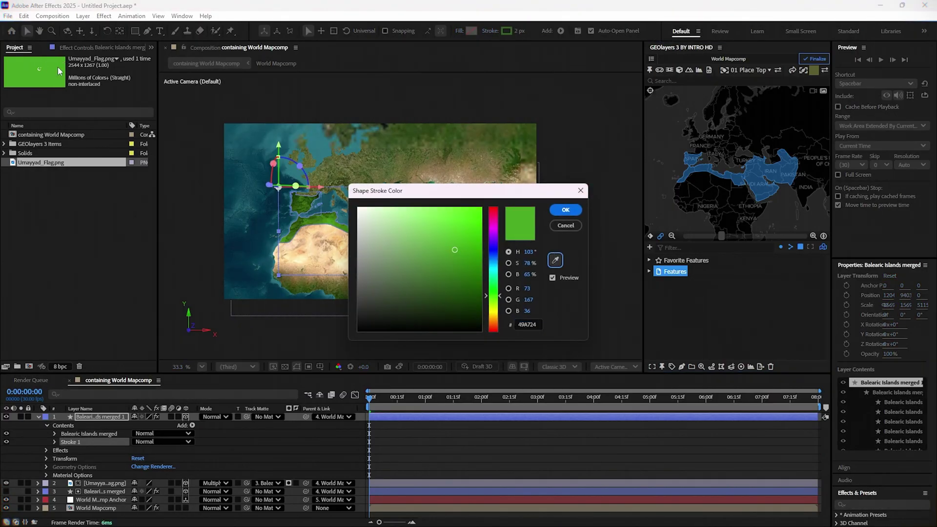
{"action": "left_click", "coordinate": [564, 211]}
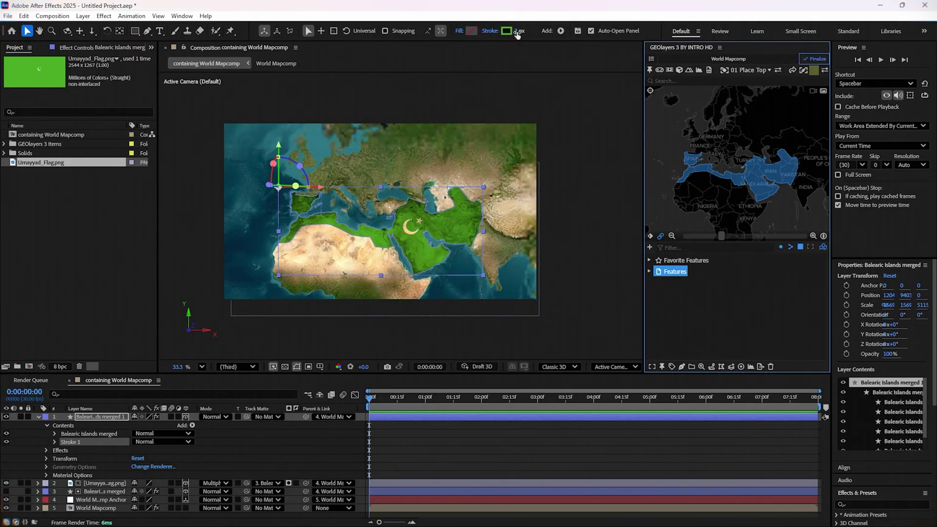
{"action": "left_click", "coordinate": [425, 453]}
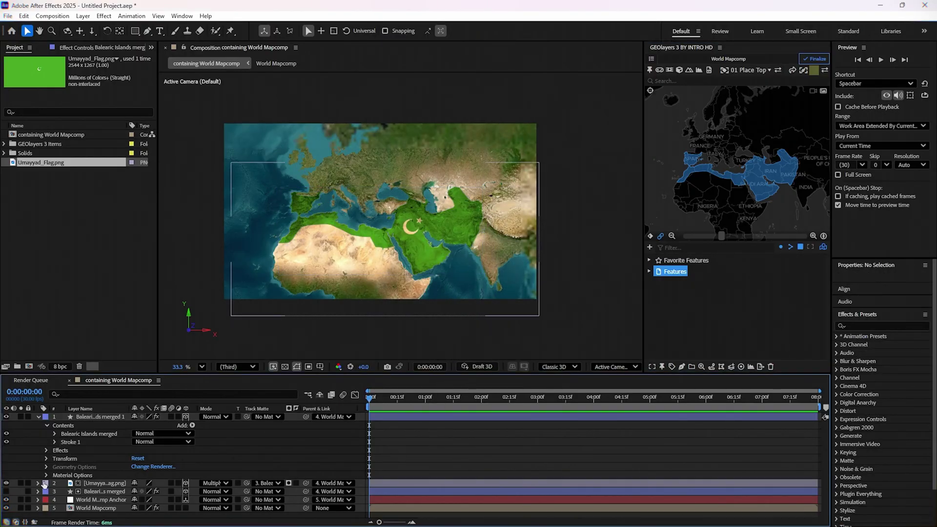
Step: Turn the flag layer back on, then set the playhead to about 5:01
{"action": "left_click", "coordinate": [5, 491]}
{"action": "left_click", "coordinate": [6, 483]}
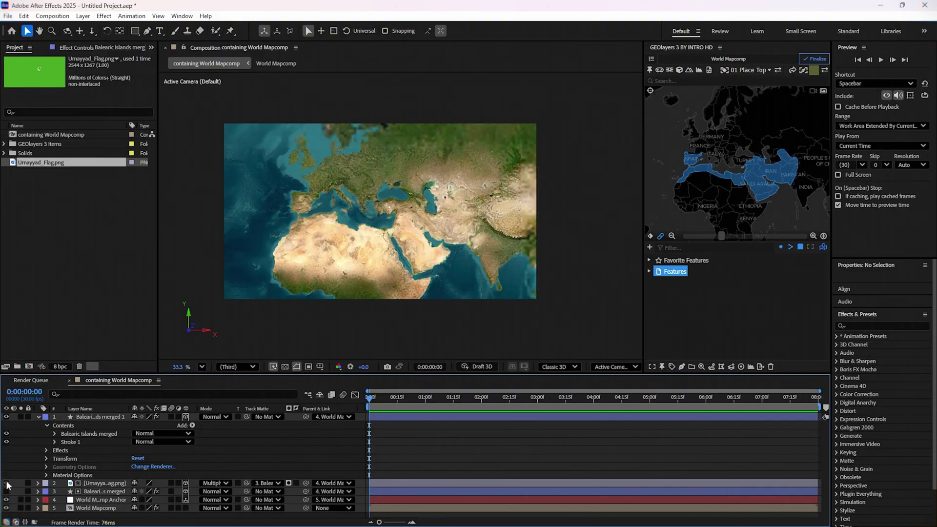
{"action": "left_click", "coordinate": [6, 483]}
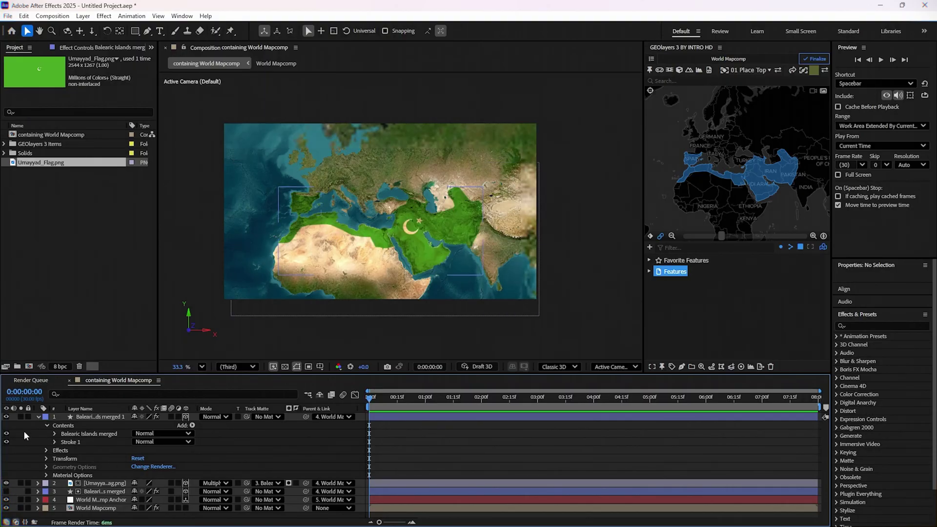
{"action": "left_click", "coordinate": [39, 417]}
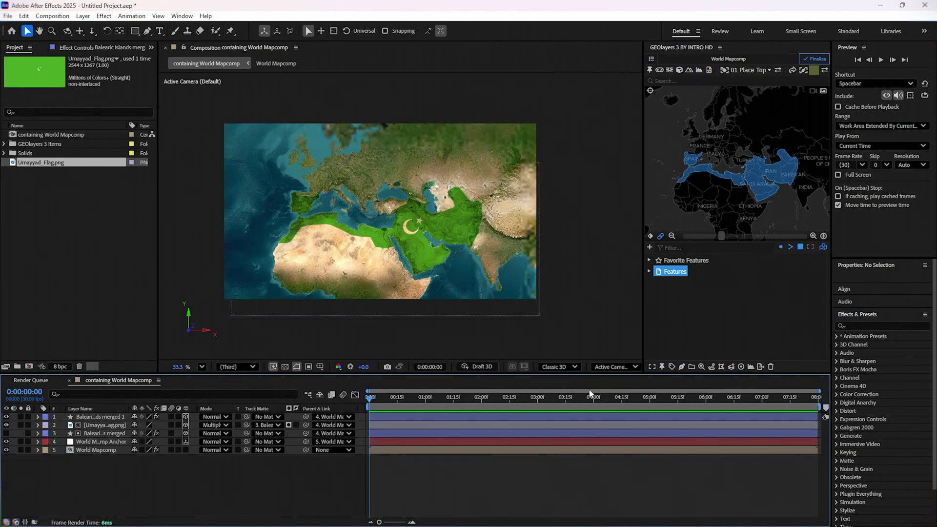
{"action": "left_click_drag", "start_coordinate": [646, 404], "coordinate": [651, 406]}
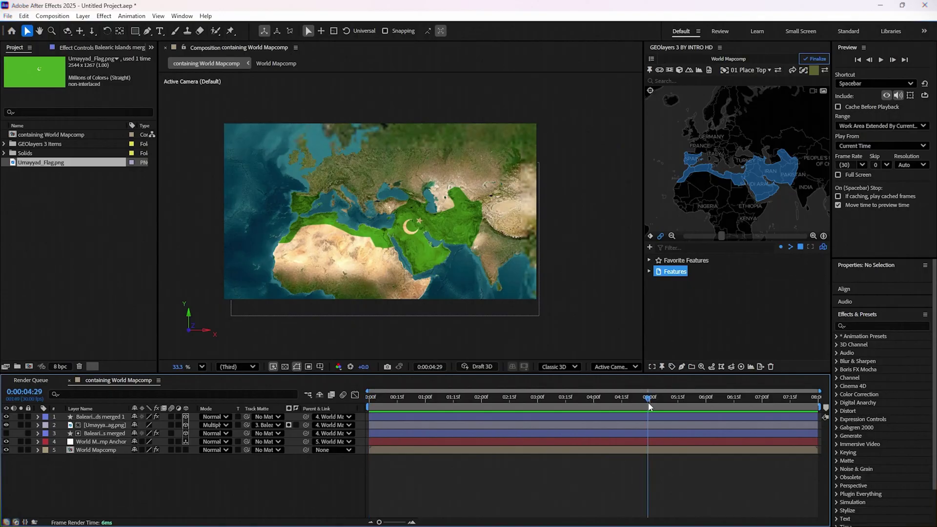
{"action": "left_click", "coordinate": [37, 417]}
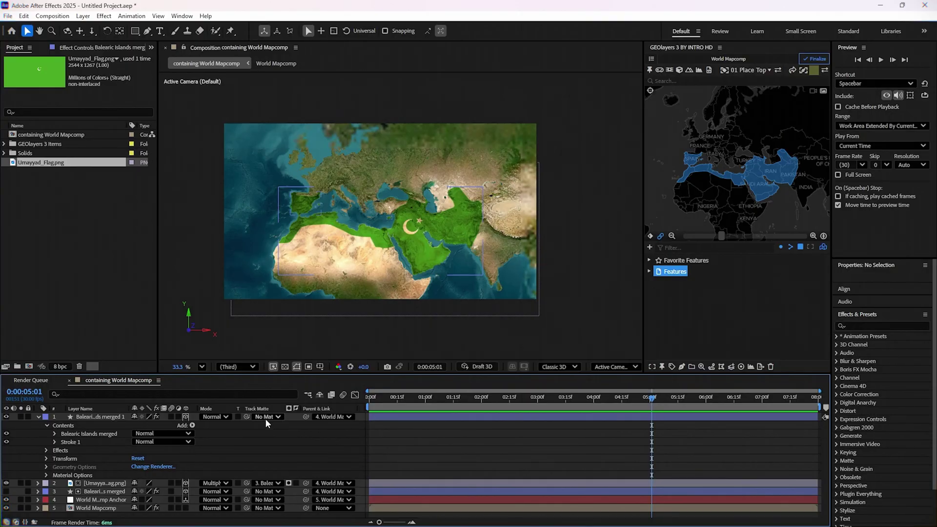
Step: Add Trim Paths to the outline, keyframing End 100% at 5:01 and 0% at 0:00
{"action": "left_click", "coordinate": [193, 426]}
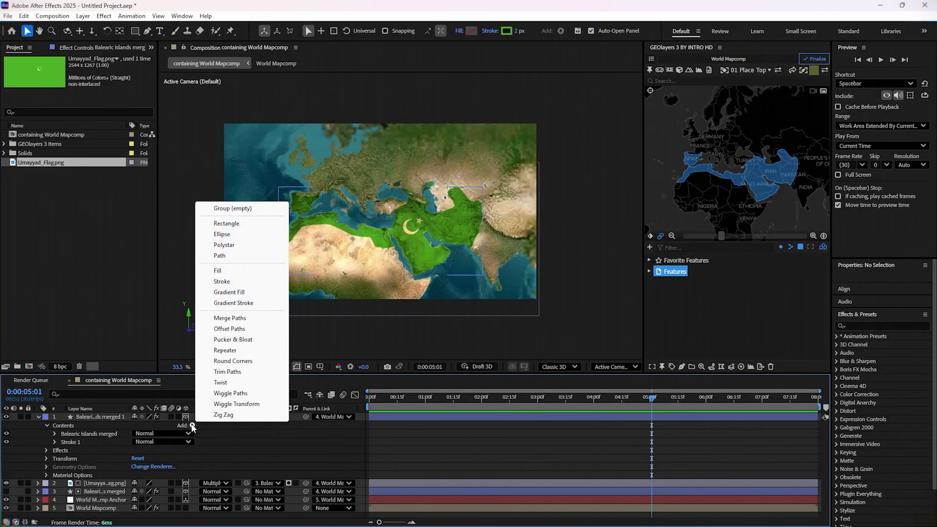
{"action": "left_click", "coordinate": [215, 373]}
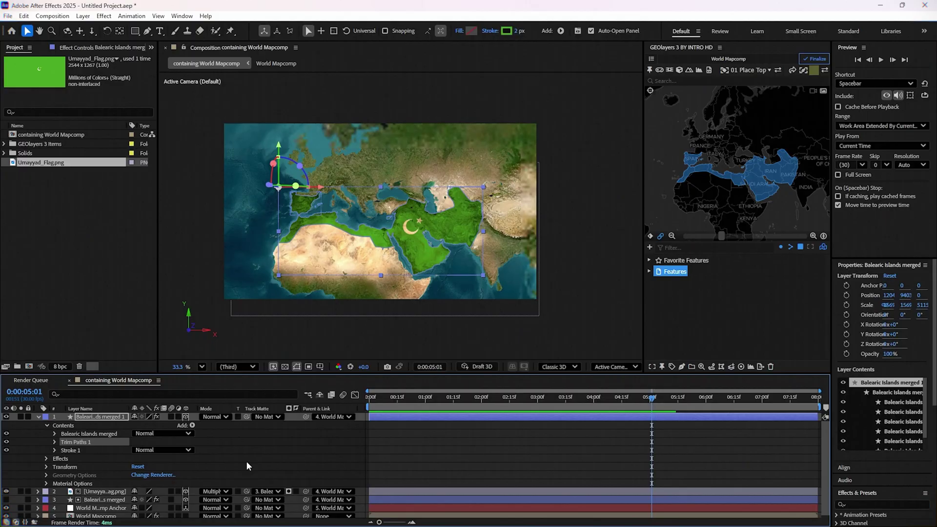
{"action": "left_click", "coordinate": [54, 442]}
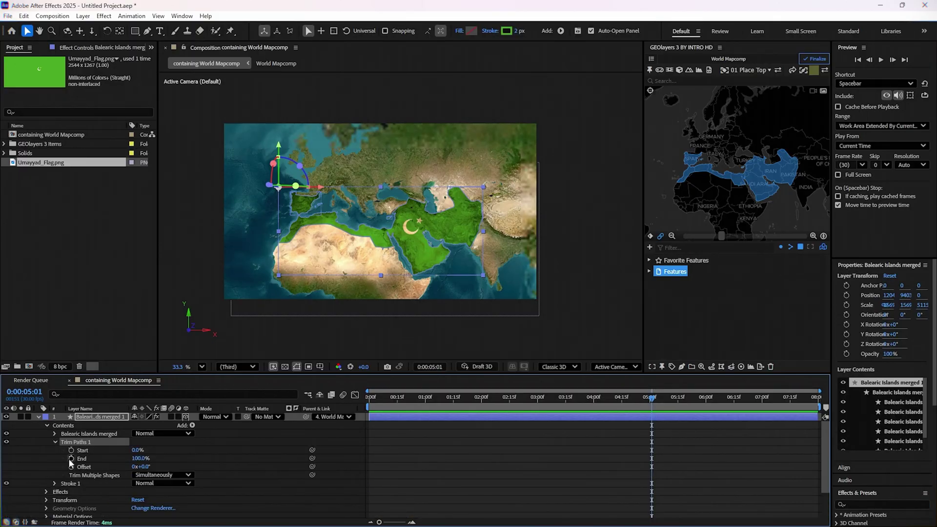
{"action": "left_click", "coordinate": [72, 458]}
{"action": "left_click_drag", "start_coordinate": [527, 396], "coordinate": [252, 415]}
{"action": "left_click", "coordinate": [138, 459]}
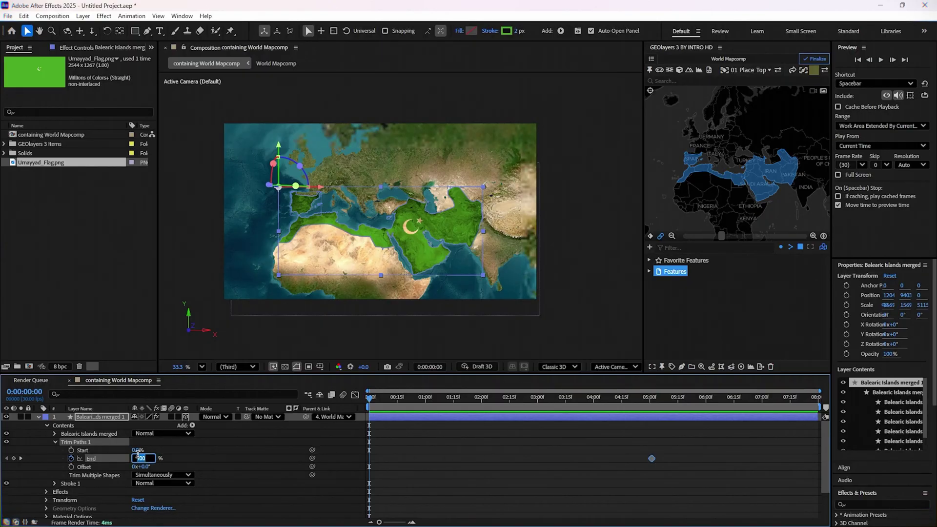
{"action": "type", "text": "0"}
{"action": "key", "text": "Return"}
Step: Apply Easy Ease to both Trim Paths End keyframes
{"action": "left_click", "coordinate": [492, 458]}
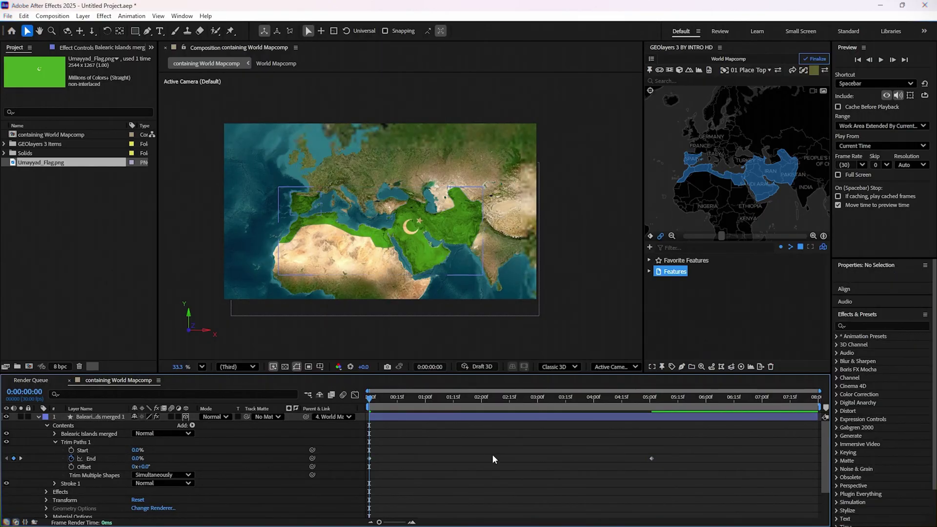
{"action": "left_click_drag", "start_coordinate": [670, 452], "coordinate": [367, 488]}
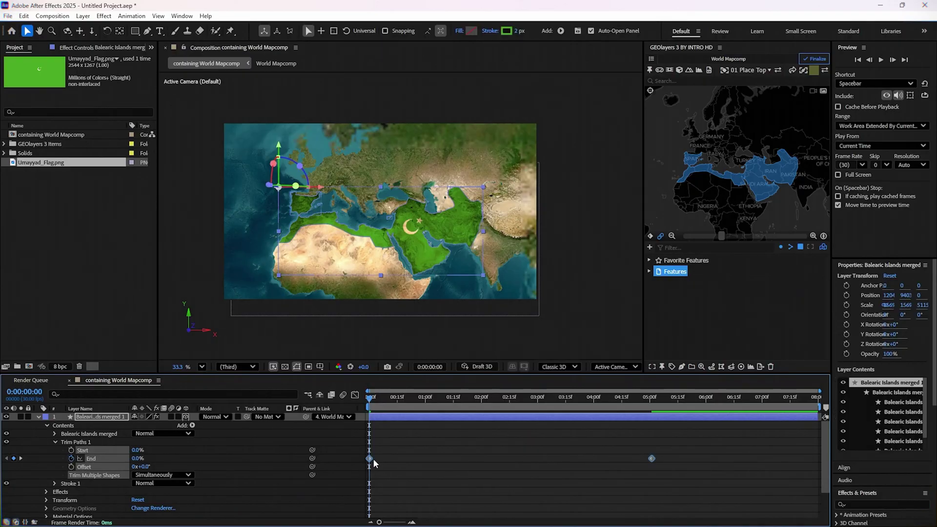
{"action": "key", "text": "F9"}
{"action": "left_click", "coordinate": [414, 456]}
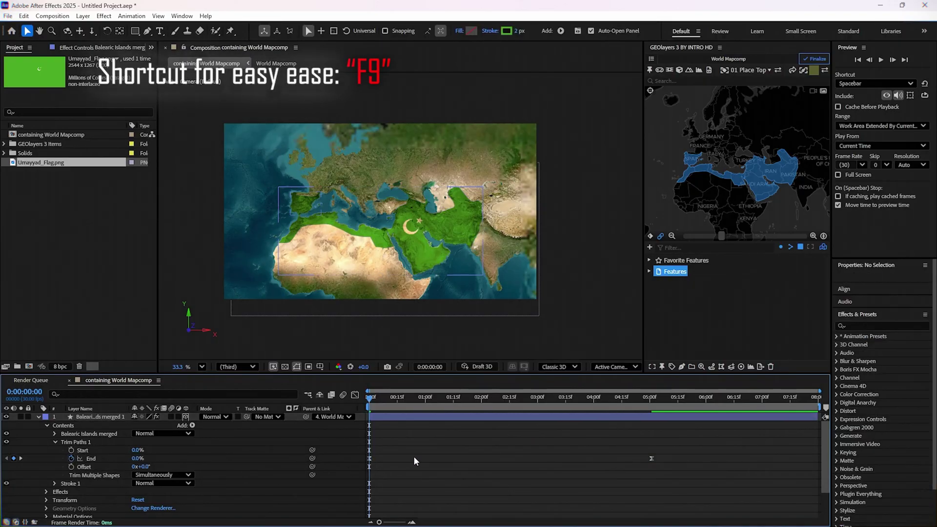
{"action": "left_click", "coordinate": [39, 417]}
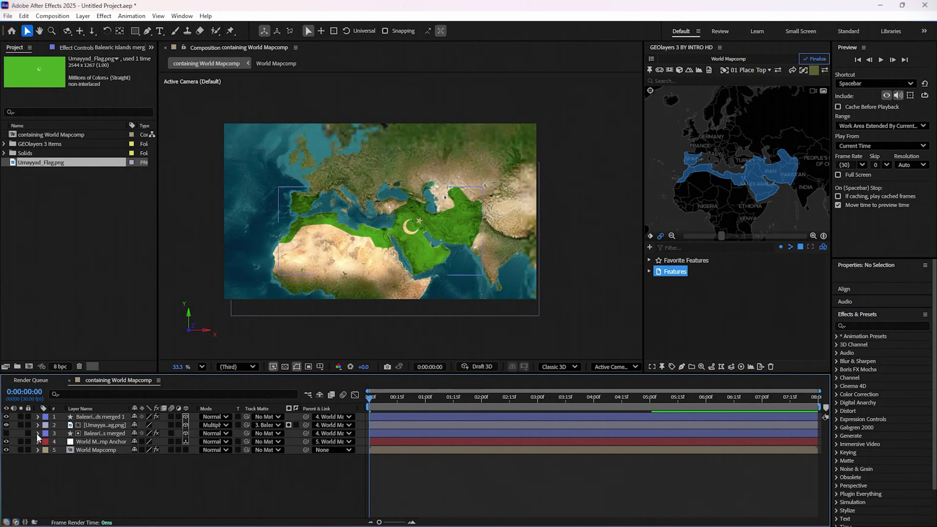
Step: Keyframe the territory layer's Opacity at 100% at 4:00 and 0% at 0:00
{"action": "left_click", "coordinate": [593, 397]}
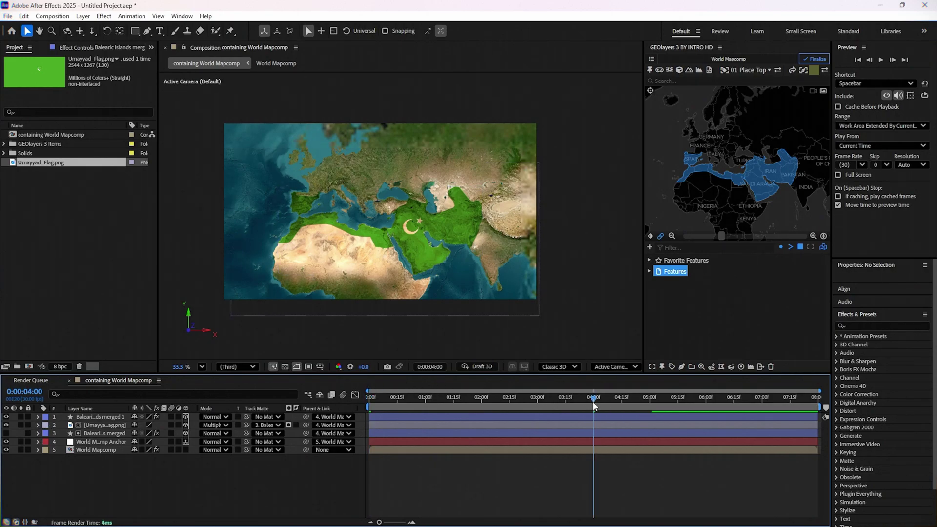
{"action": "left_click", "coordinate": [37, 433]}
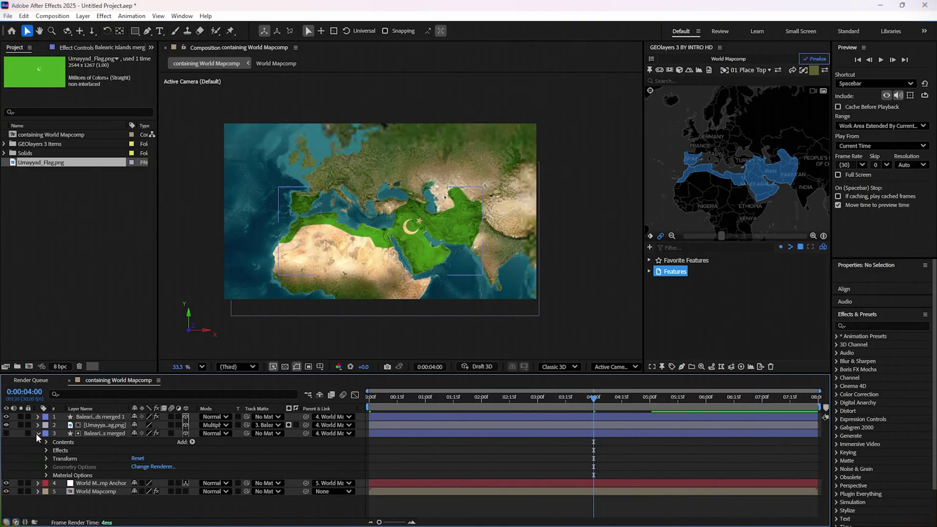
{"action": "left_click", "coordinate": [47, 459]}
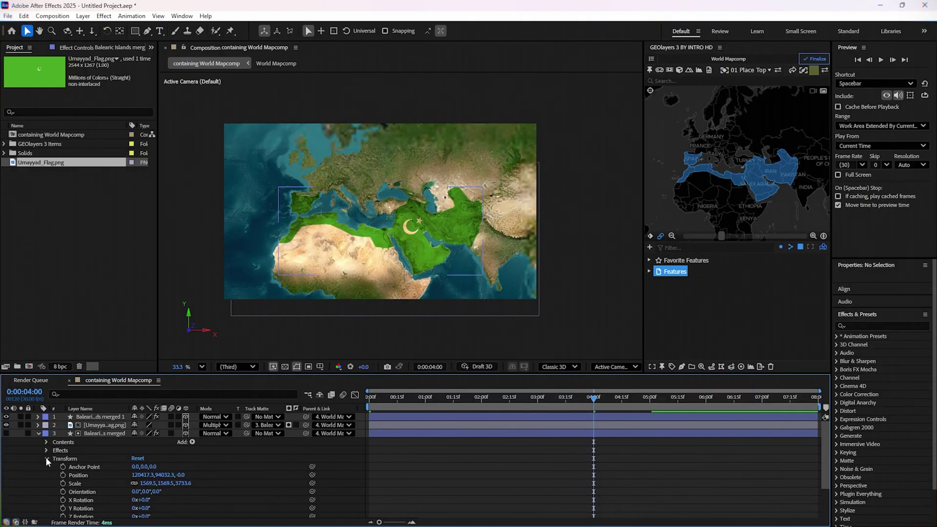
{"action": "scroll", "coordinate": [94, 453], "scroll_direction": "down", "scroll_amount": 3}
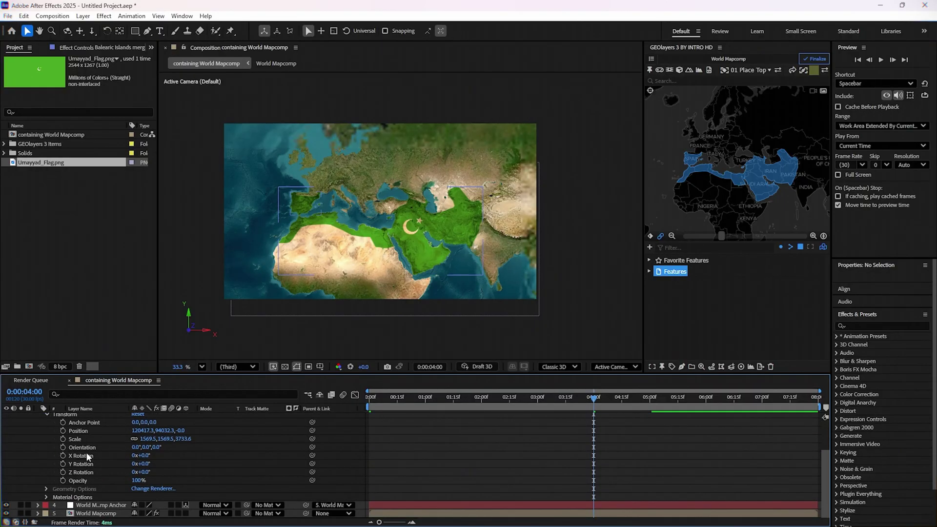
{"action": "left_click", "coordinate": [78, 481]}
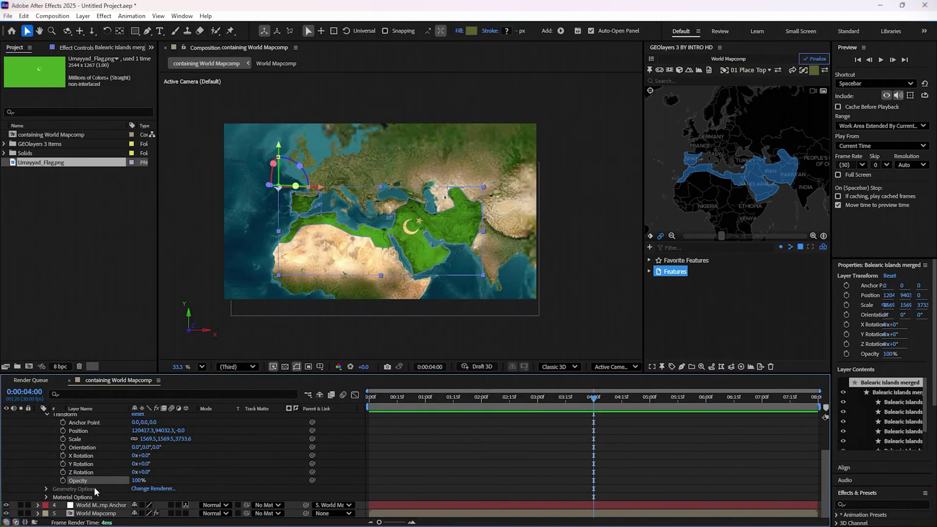
{"action": "left_click", "coordinate": [63, 481]}
{"action": "left_click_drag", "start_coordinate": [593, 397], "coordinate": [369, 397]}
{"action": "left_click", "coordinate": [140, 480]}
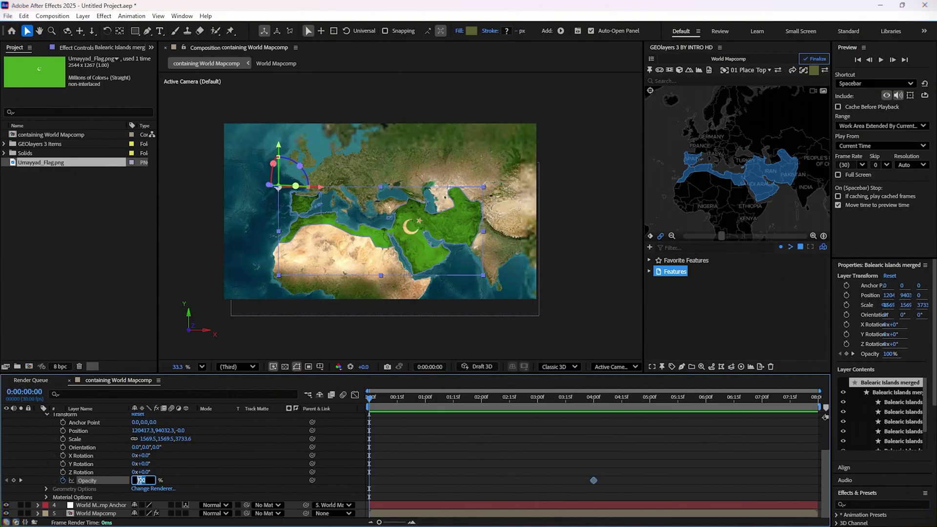
{"action": "type", "text": "0"}
{"action": "key", "text": "Return"}
{"action": "left_click", "coordinate": [474, 452]}
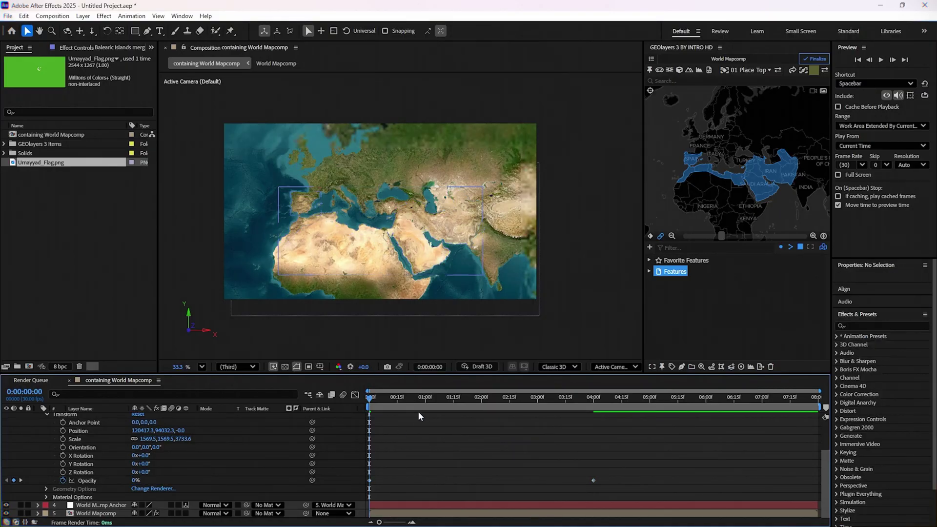
Step: Scrub the timeline to preview the flag fill fading in
{"action": "left_click_drag", "start_coordinate": [369, 400], "coordinate": [763, 465]}
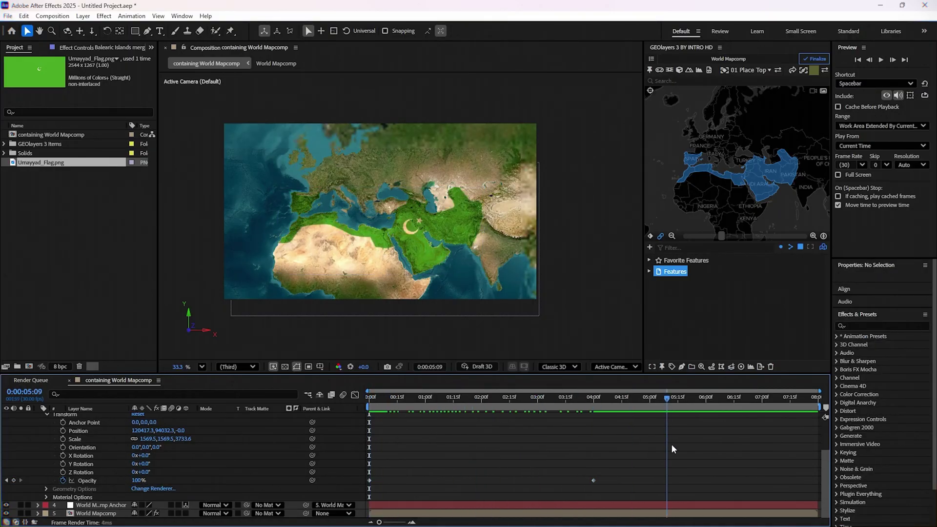
{"action": "left_click_drag", "start_coordinate": [764, 464], "coordinate": [336, 463]}
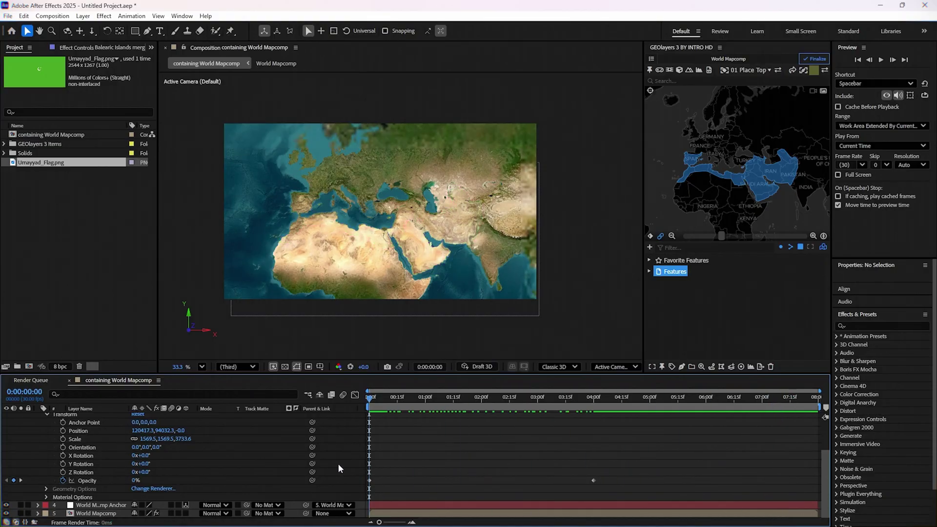
{"action": "scroll", "coordinate": [399, 440], "scroll_direction": "up", "scroll_amount": 3}
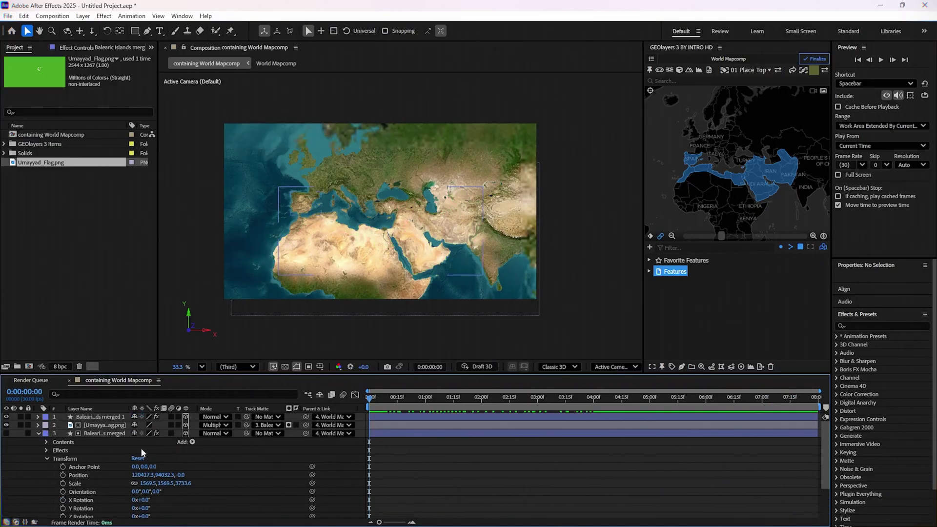
{"action": "left_click", "coordinate": [39, 431]}
Step: Apply the Deep Glow effect to the territory outline layer
{"action": "left_click", "coordinate": [197, 499]}
{"action": "left_click", "coordinate": [879, 326]}
{"action": "type", "text": "deep"}
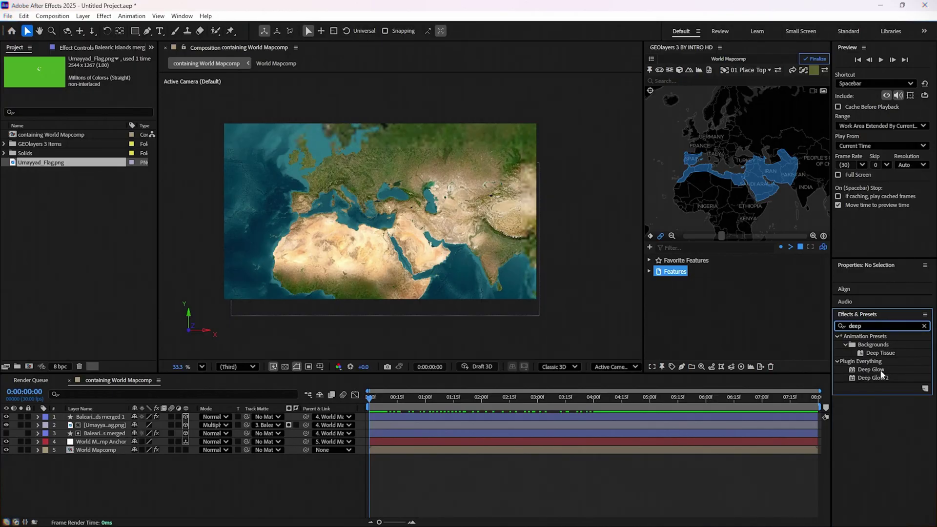
{"action": "left_click_drag", "start_coordinate": [878, 370], "coordinate": [100, 417]}
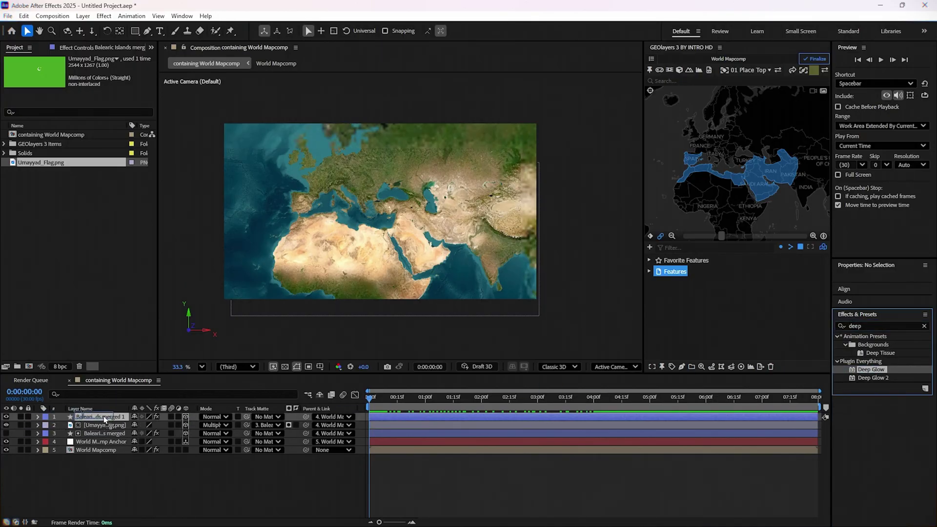
{"action": "left_click_drag", "start_coordinate": [104, 416], "coordinate": [104, 416]}
Step: Raise the Deep Glow Exposure and set its Radius to 200
{"action": "left_click_drag", "start_coordinate": [604, 398], "coordinate": [724, 398]}
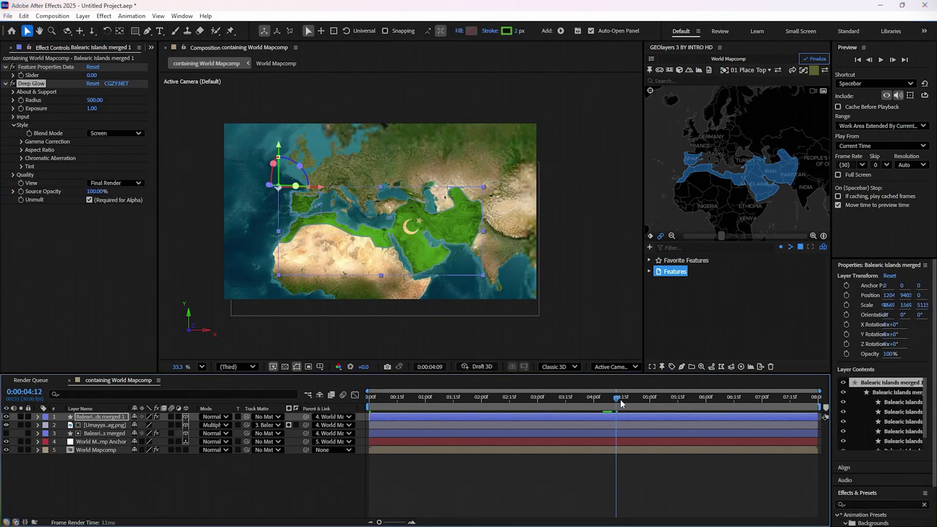
{"action": "left_click", "coordinate": [92, 108]}
{"action": "type", "text": "5"}
{"action": "key", "text": "Return"}
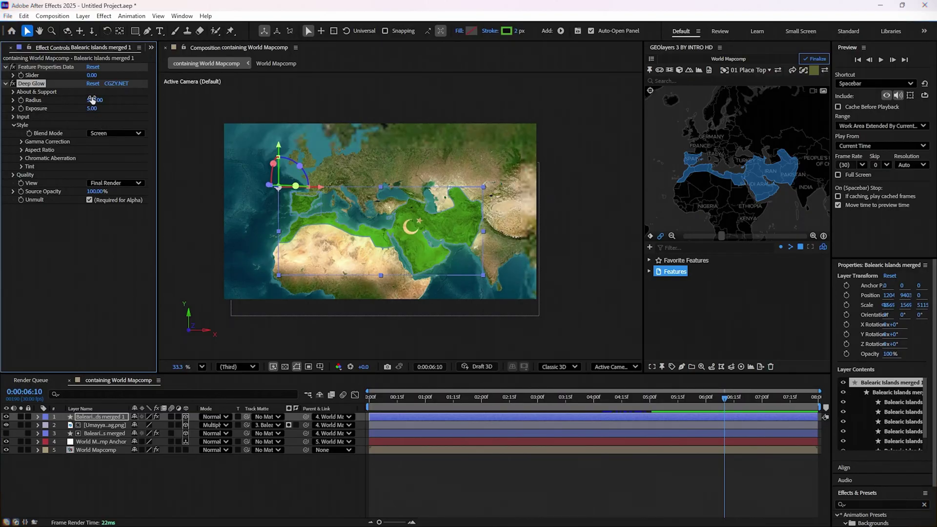
{"action": "left_click", "coordinate": [92, 100]}
{"action": "type", "text": "0"}
{"action": "key", "text": "Return"}
{"action": "left_click_drag", "start_coordinate": [719, 197], "coordinate": [725, 186]}
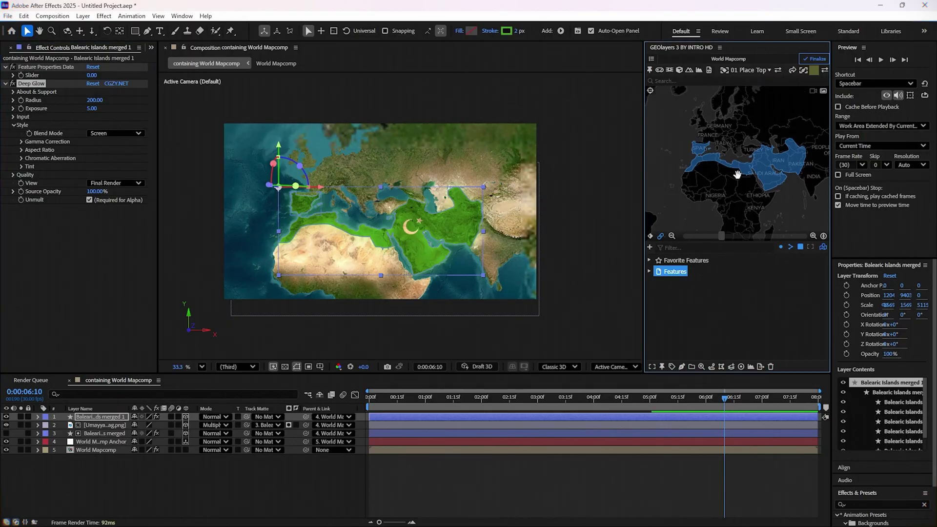
{"action": "scroll", "coordinate": [784, 147], "scroll_direction": "up", "scroll_amount": 2}
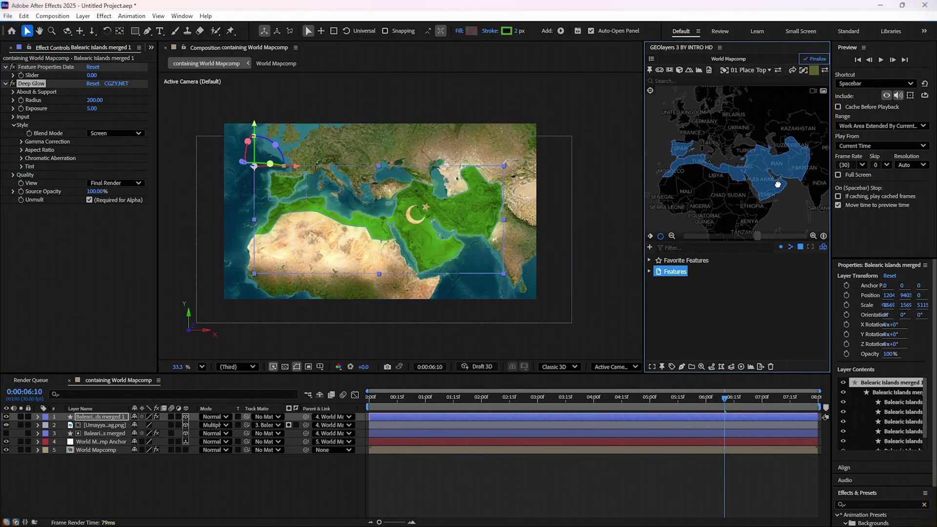
{"action": "left_click", "coordinate": [207, 282]}
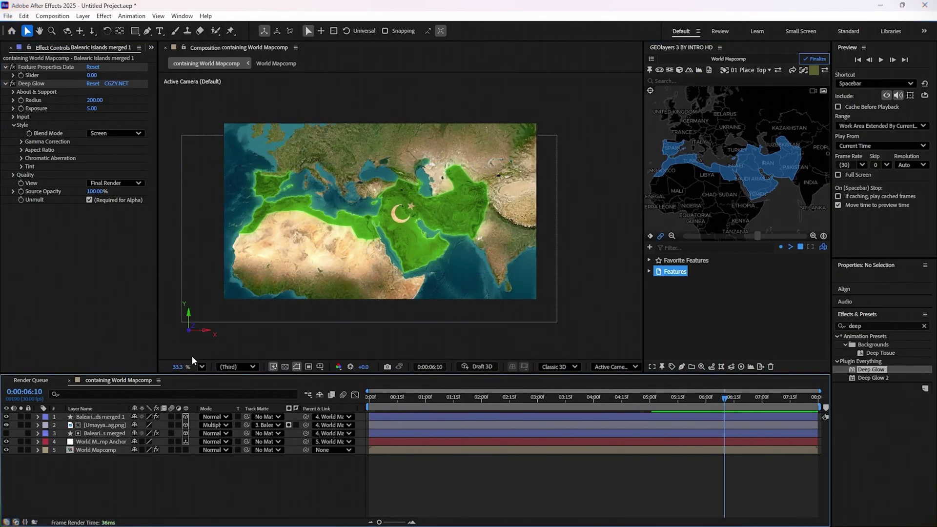
Step: Set viewer magnification to 50% and scrub through the territory animation
{"action": "left_click", "coordinate": [201, 366]}
{"action": "left_click", "coordinate": [217, 165]}
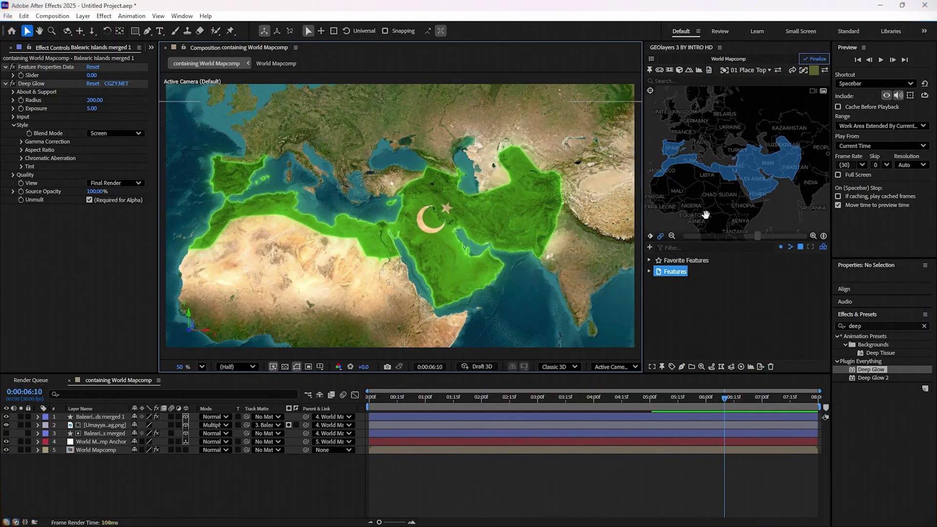
{"action": "left_click_drag", "start_coordinate": [385, 397], "coordinate": [497, 421]}
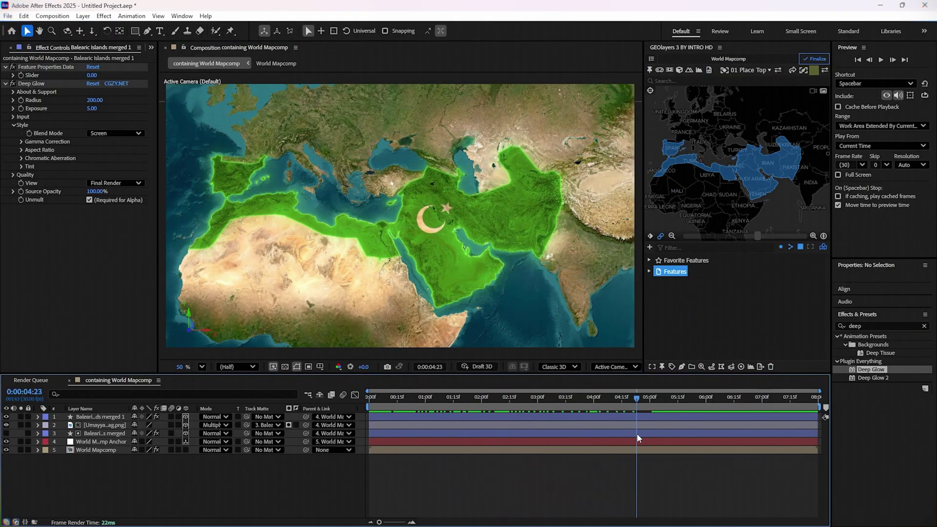
{"action": "mouse_move", "coordinate": [497, 421]}
{"action": "left_mouse_down"}
{"action": "mouse_move", "coordinate": [458, 446]}
{"action": "mouse_move", "coordinate": [338, 448]}
{"action": "left_mouse_up"}
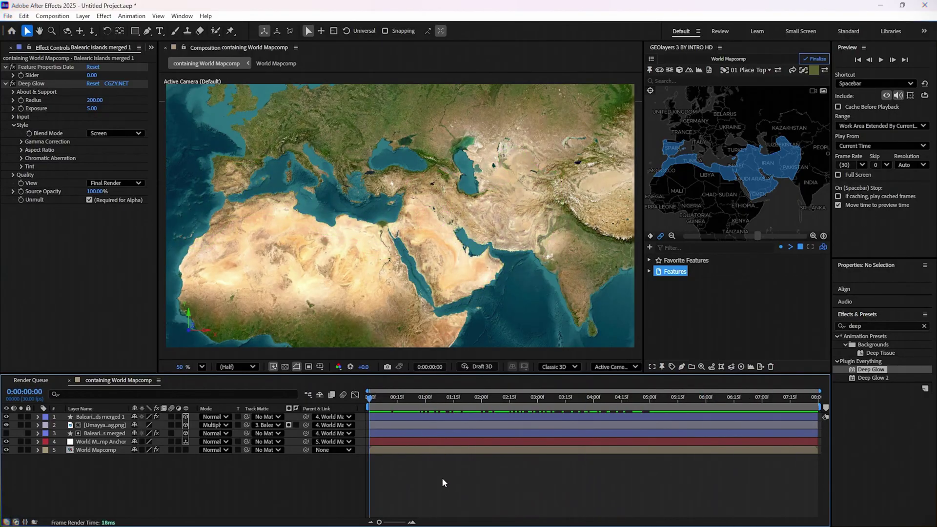
Step: Apply Lumetri Color to World Mapcomp with Temperature 60 and Contrast 50
{"action": "left_click", "coordinate": [862, 326]}
{"action": "type", "text": "lumetr"}
{"action": "left_click_drag", "start_coordinate": [877, 345], "coordinate": [78, 453]}
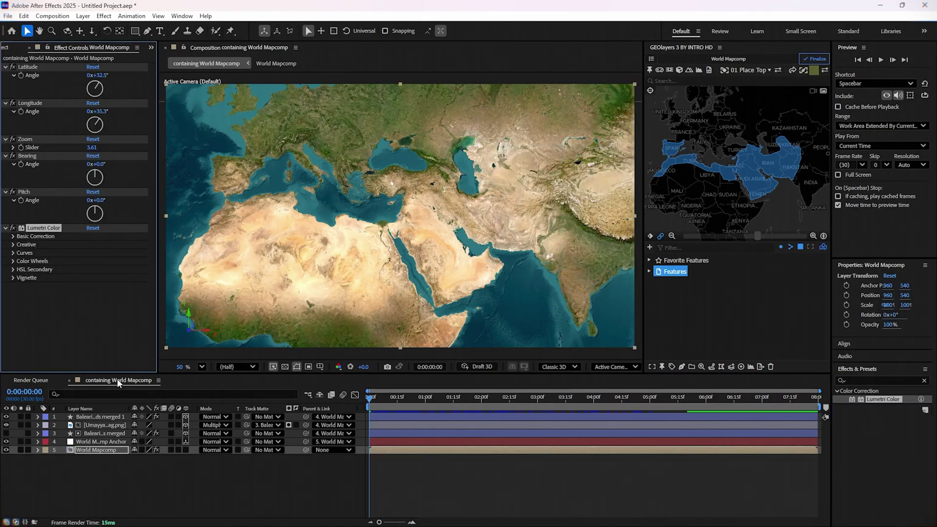
{"action": "left_click", "coordinate": [13, 236]}
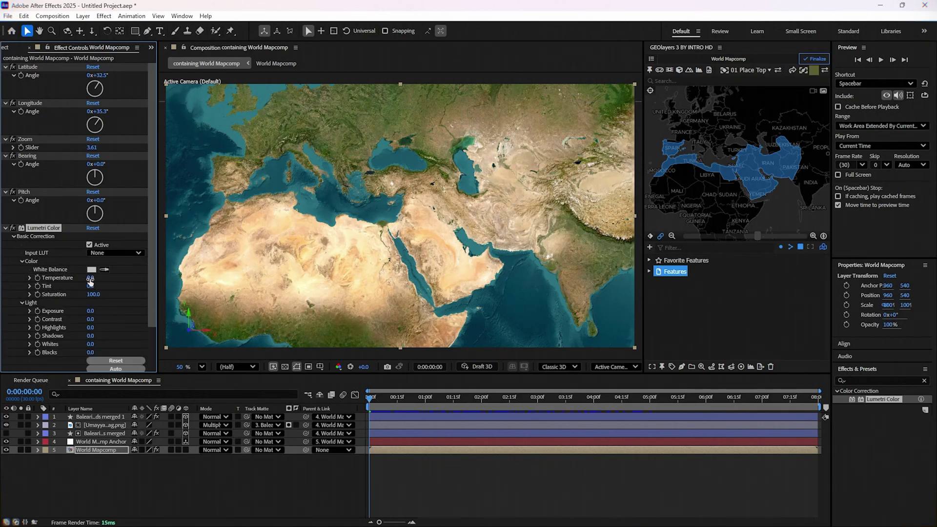
{"action": "left_click_drag", "start_coordinate": [98, 279], "coordinate": [107, 279]}
{"action": "scroll", "coordinate": [143, 330], "scroll_direction": "down", "scroll_amount": 1}
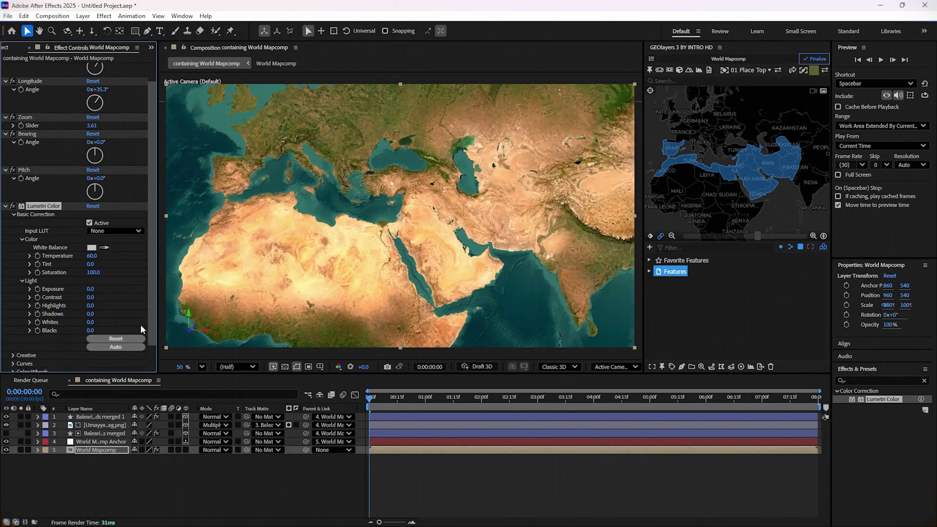
{"action": "left_click_drag", "start_coordinate": [91, 297], "coordinate": [110, 296]}
{"action": "left_click", "coordinate": [92, 298]}
{"action": "type", "text": "50"}
{"action": "key", "text": "Return"}
Step: Set Lumetri Creative Faded Film to 25 and Sharpen to -10
{"action": "left_click", "coordinate": [12, 355]}
{"action": "scroll", "coordinate": [22, 322], "scroll_direction": "down", "scroll_amount": 1}
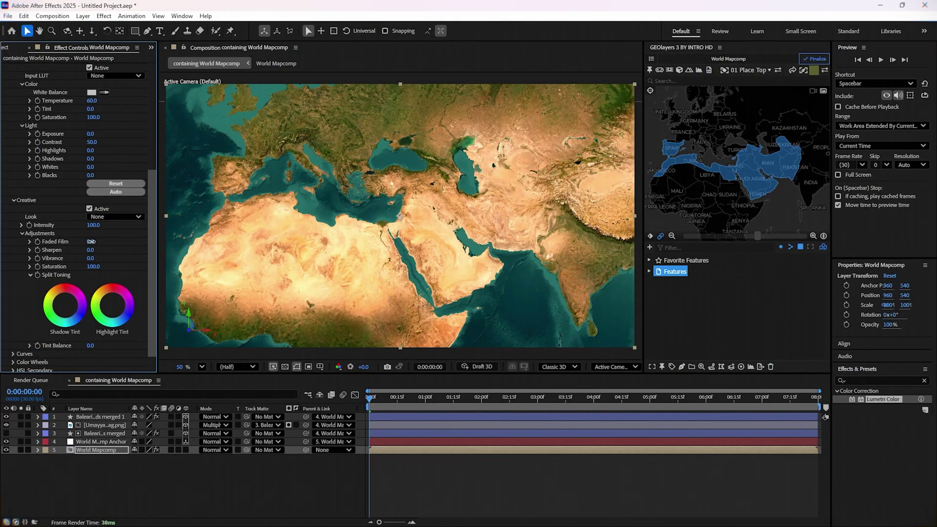
{"action": "left_click_drag", "start_coordinate": [90, 241], "coordinate": [99, 241]}
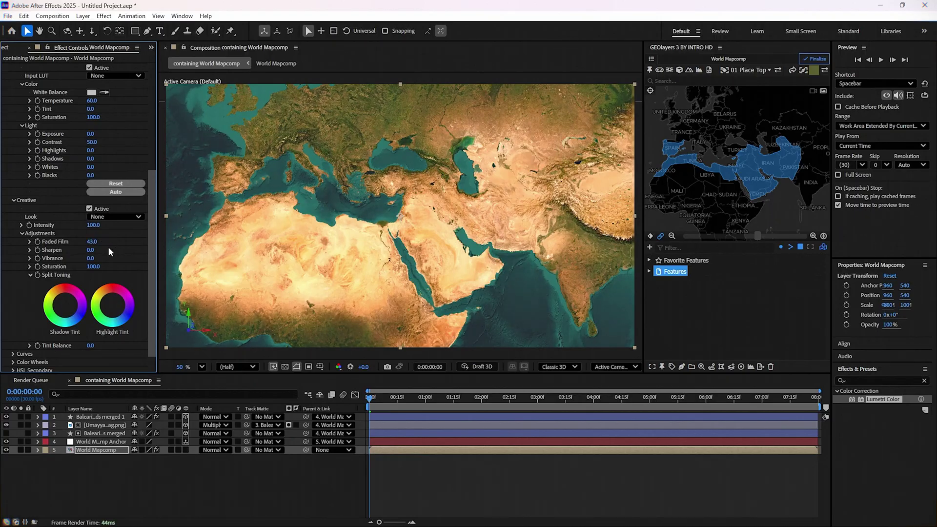
{"action": "left_click", "coordinate": [91, 241]}
{"action": "type", "text": "5"}
{"action": "key", "text": "Return"}
{"action": "left_click_drag", "start_coordinate": [91, 249], "coordinate": [82, 250]}
{"action": "left_click", "coordinate": [93, 250]}
{"action": "type", "text": "00"}
{"action": "key", "text": "Return"}
{"action": "left_click", "coordinate": [493, 488]}
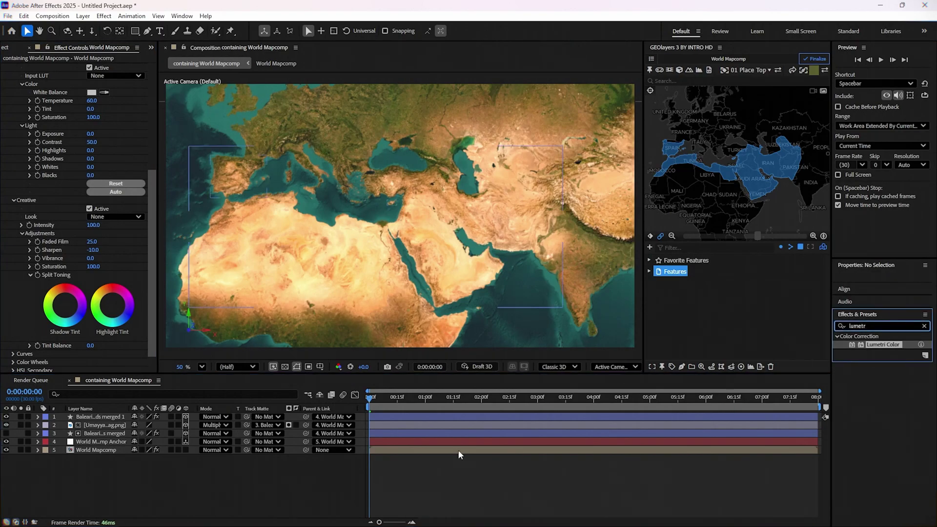
Step: Create a top adjustment layer and apply CC Vignette to it
{"action": "right_click", "coordinate": [256, 483]}
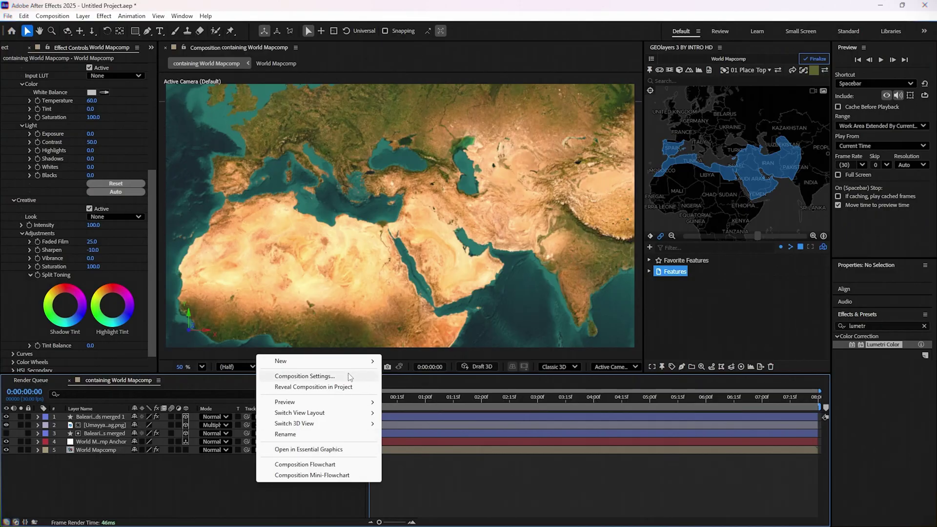
{"action": "mouse_move", "coordinate": [314, 361]}
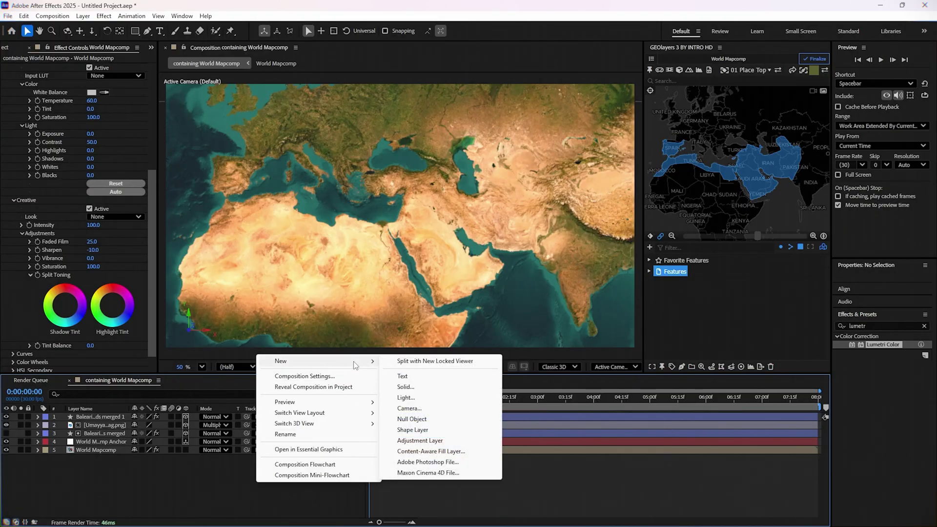
{"action": "left_click", "coordinate": [448, 440]}
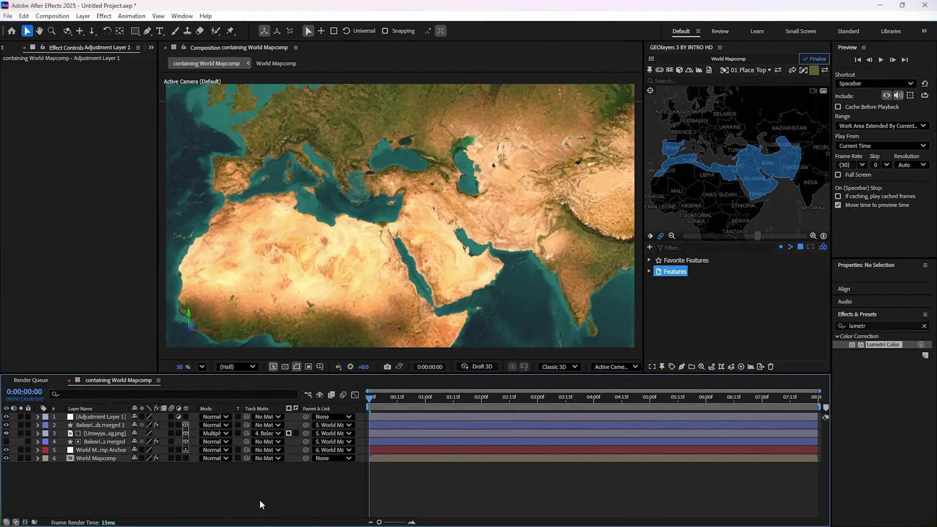
{"action": "left_click", "coordinate": [872, 325]}
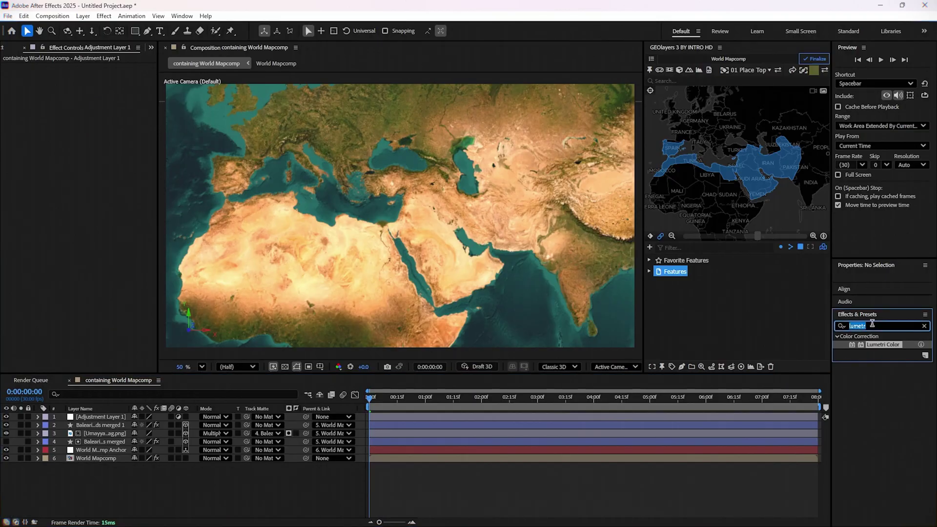
{"action": "type", "text": "vigne"}
{"action": "left_click_drag", "start_coordinate": [870, 378], "coordinate": [104, 416]}
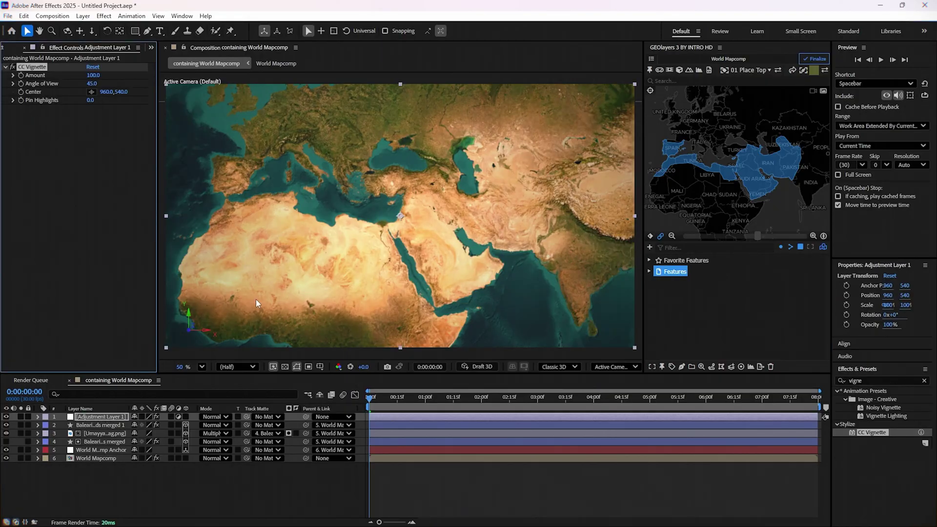
{"action": "mouse_move", "coordinate": [370, 400]}
{"action": "left_mouse_down"}
{"action": "mouse_move", "coordinate": [634, 405]}
{"action": "mouse_move", "coordinate": [537, 418]}
{"action": "mouse_move", "coordinate": [359, 407]}
{"action": "left_mouse_up"}
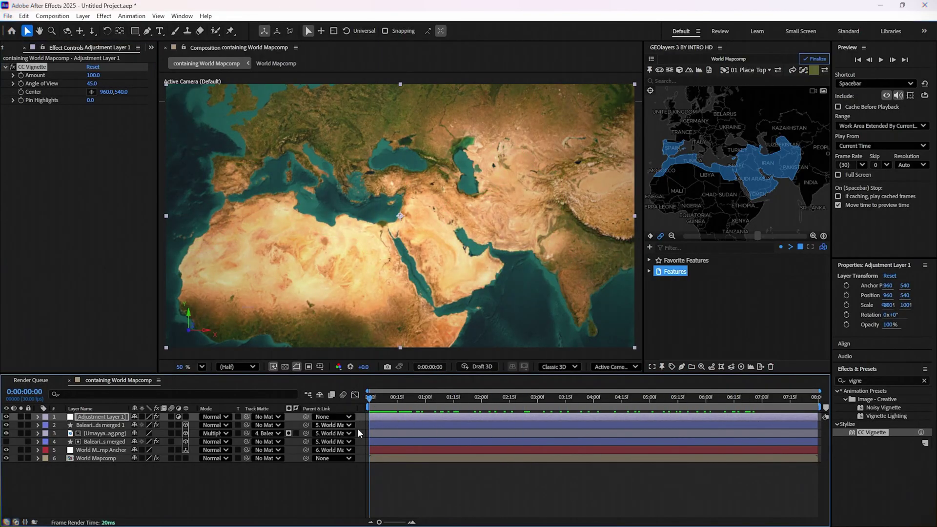
Step: Frame World Mapcomp wide over Europe and Asia at the start
{"action": "left_click", "coordinate": [712, 201]}
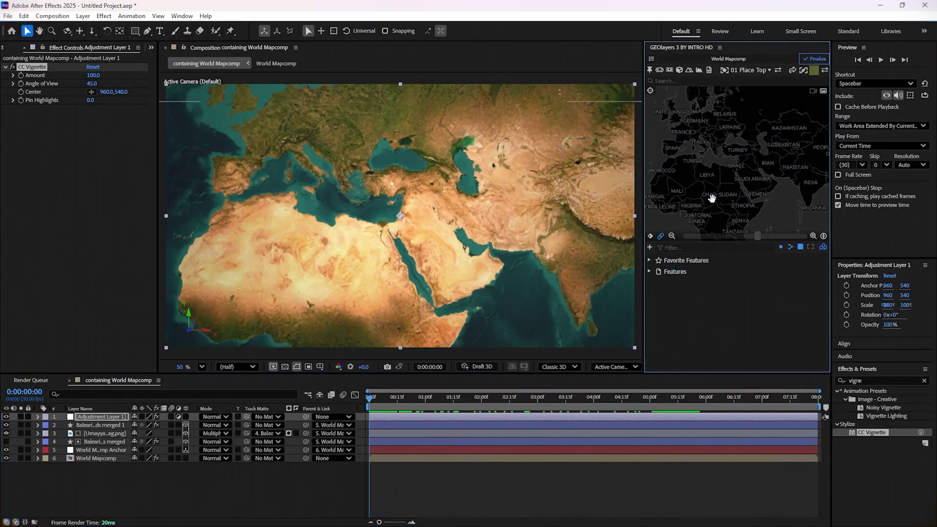
{"action": "left_click", "coordinate": [651, 237]}
{"action": "scroll", "coordinate": [450, 236], "scroll_direction": "down", "scroll_amount": 2}
{"action": "scroll", "coordinate": [450, 236], "scroll_direction": "down", "scroll_amount": 3}
{"action": "scroll", "coordinate": [452, 234], "scroll_direction": "up", "scroll_amount": 3}
{"action": "scroll", "coordinate": [703, 178], "scroll_direction": "down", "scroll_amount": 3}
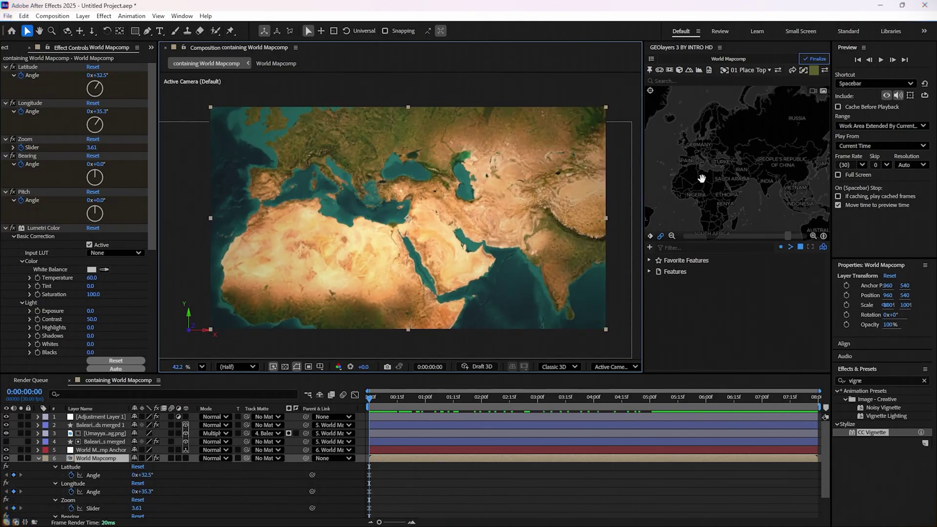
{"action": "left_click_drag", "start_coordinate": [710, 182], "coordinate": [715, 184]}
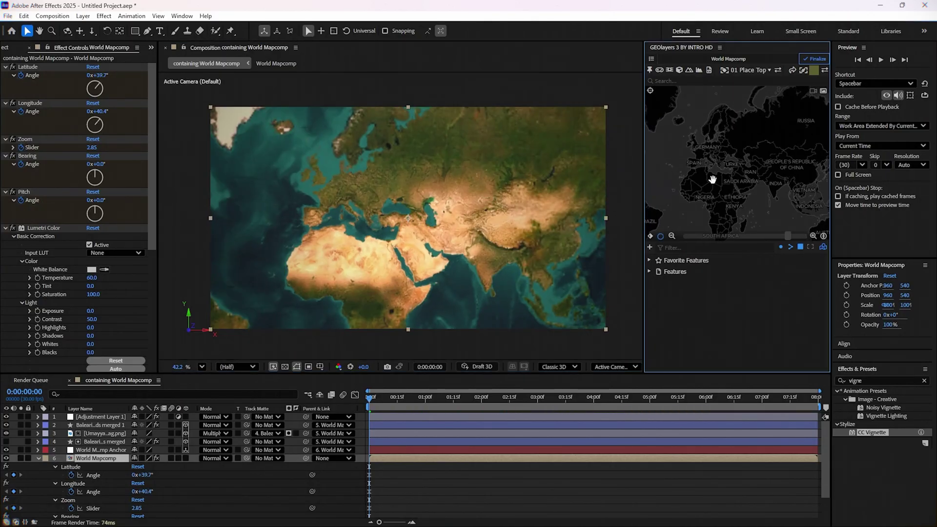
{"action": "scroll", "coordinate": [713, 183], "scroll_direction": "down", "scroll_amount": 3}
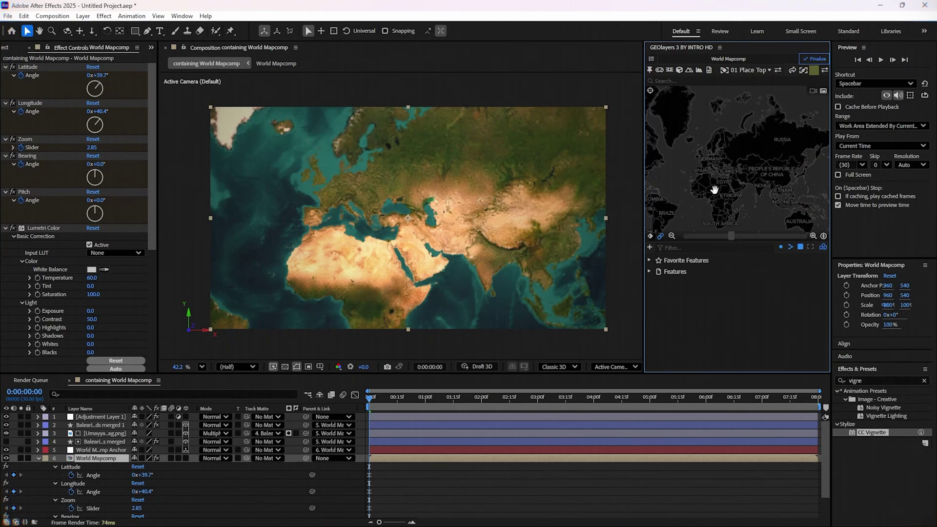
{"action": "left_click_drag", "start_coordinate": [715, 199], "coordinate": [711, 195]}
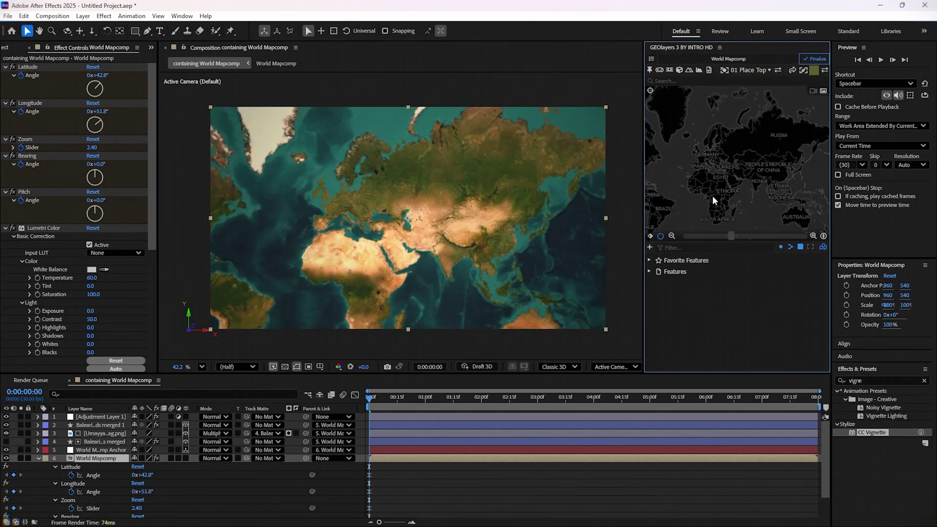
Step: Zoom the map into the green territory later on, tilting with bearing and pitch
{"action": "left_click_drag", "start_coordinate": [373, 402], "coordinate": [482, 420]}
{"action": "scroll", "coordinate": [716, 184], "scroll_direction": "up", "scroll_amount": 3}
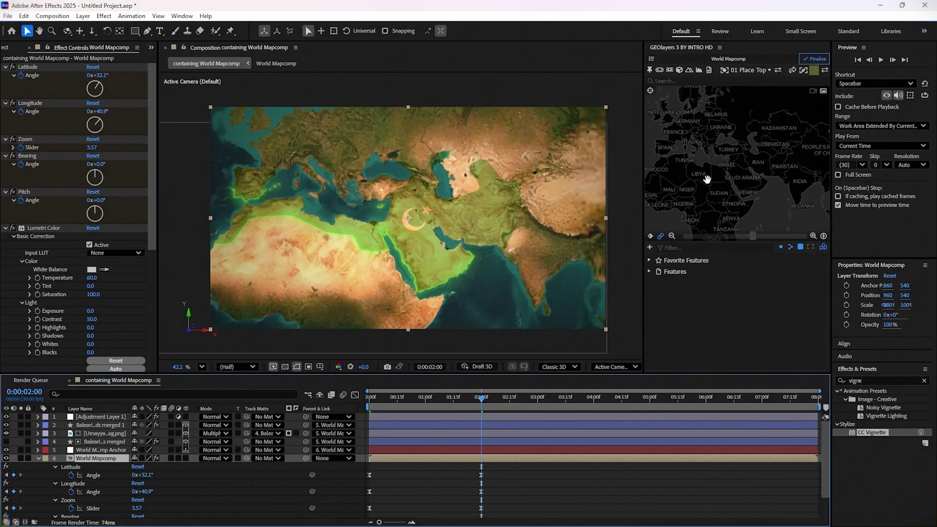
{"action": "left_click_drag", "start_coordinate": [709, 182], "coordinate": [728, 184]}
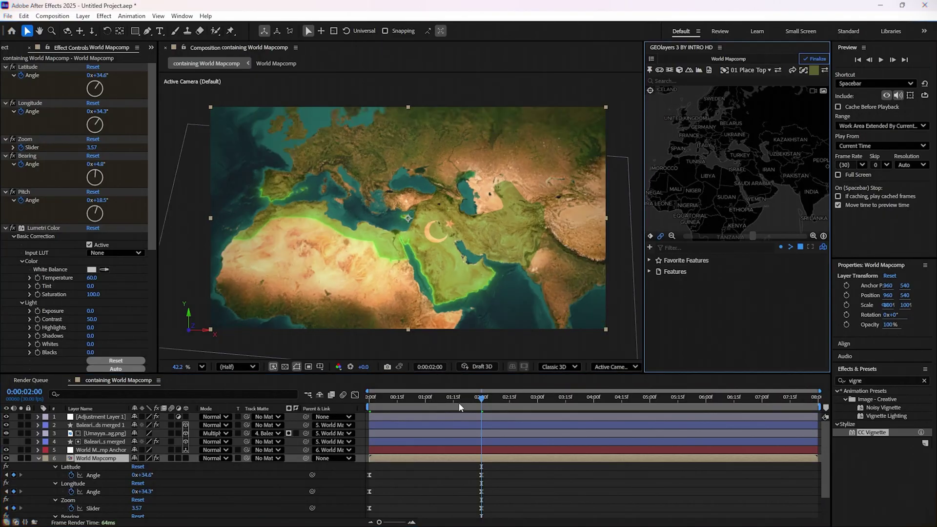
{"action": "mouse_move", "coordinate": [433, 403]}
{"action": "left_mouse_down"}
{"action": "mouse_move", "coordinate": [375, 405]}
{"action": "mouse_move", "coordinate": [598, 434]}
{"action": "mouse_move", "coordinate": [816, 410]}
{"action": "left_mouse_up"}
{"action": "mouse_move", "coordinate": [744, 205]}
{"action": "left_mouse_down"}
{"action": "mouse_move", "coordinate": [748, 164]}
{"action": "mouse_move", "coordinate": [744, 189]}
{"action": "left_mouse_up"}
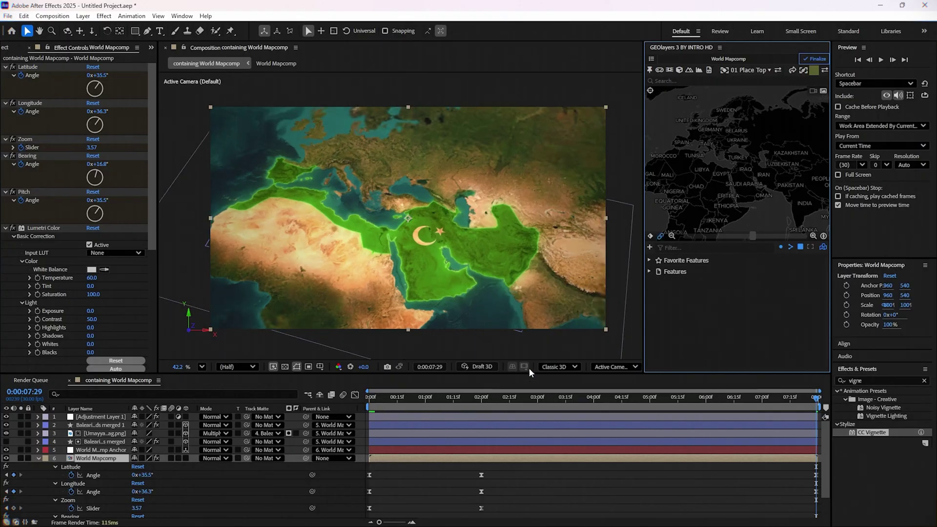
{"action": "mouse_move", "coordinate": [816, 410]}
{"action": "left_mouse_down"}
{"action": "mouse_move", "coordinate": [417, 405]}
{"action": "mouse_move", "coordinate": [383, 415]}
{"action": "mouse_move", "coordinate": [818, 473]}
{"action": "left_mouse_up"}
{"action": "left_click", "coordinate": [643, 491]}
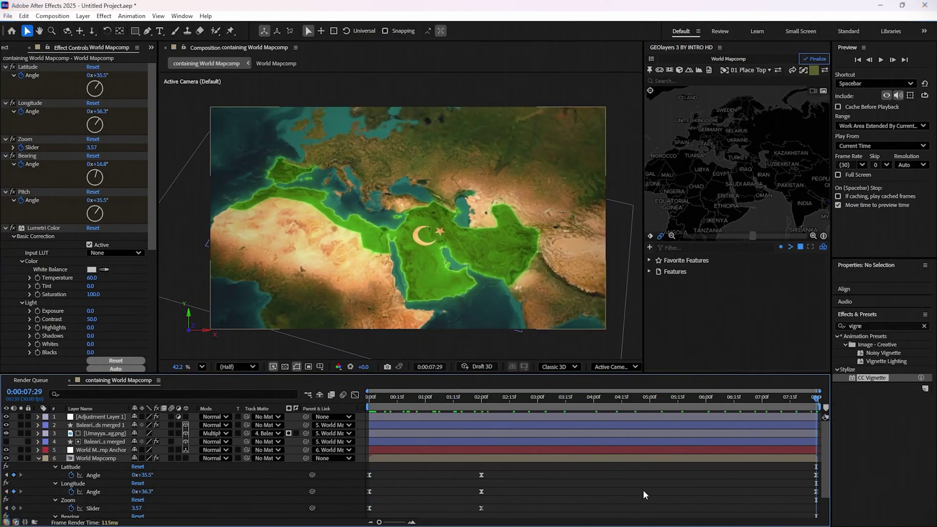